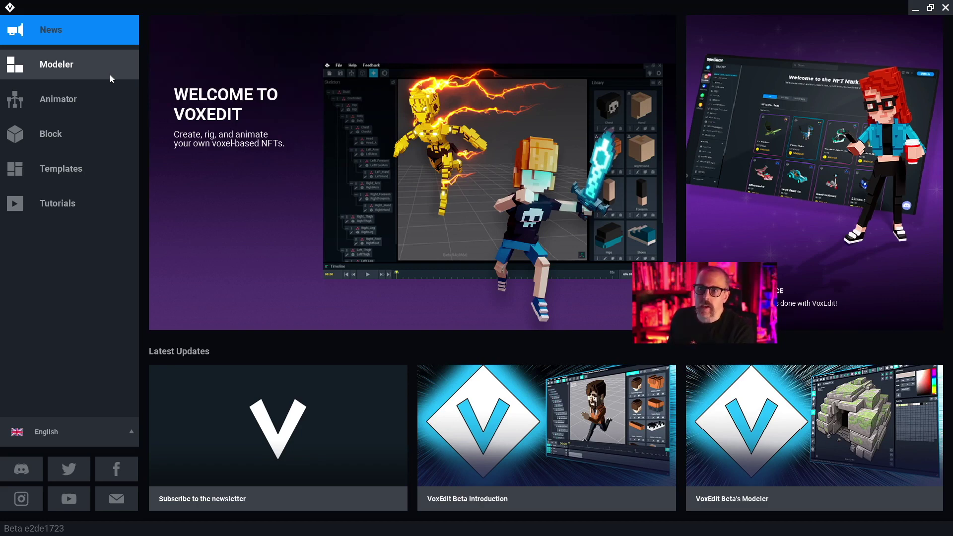
# - Open the existing ALPACADABRAZ3D.vxr asset in the Animator
pyautogui.click(72, 102)
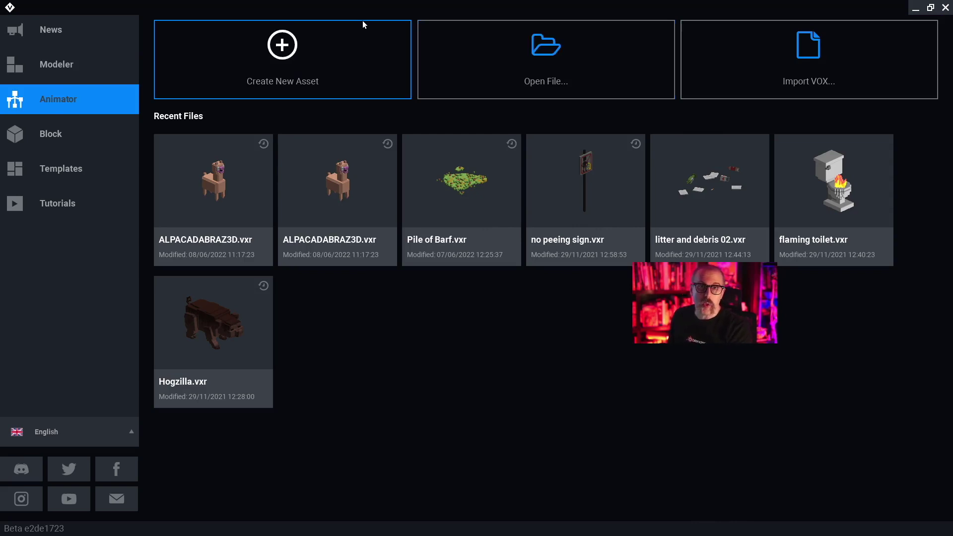
pyautogui.click(552, 53)
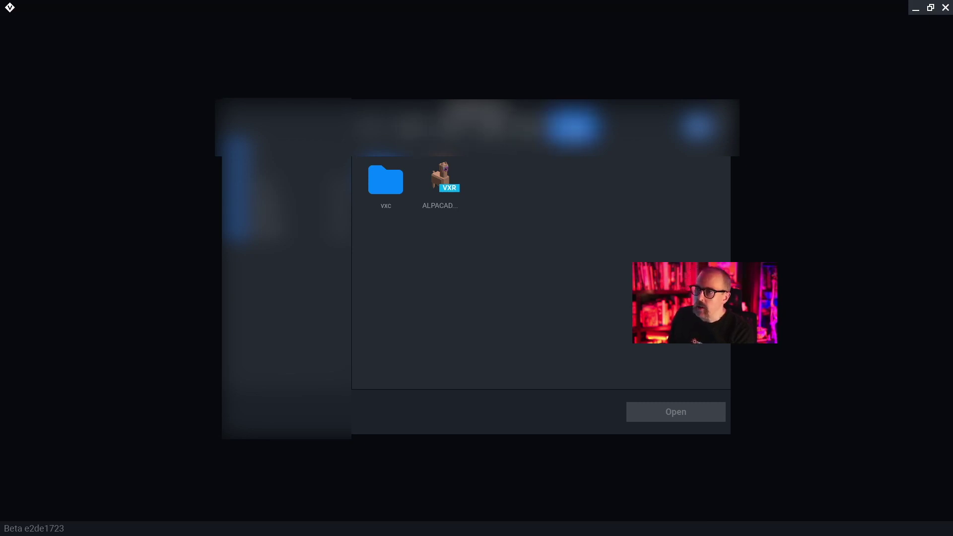
pyautogui.click(440, 178)
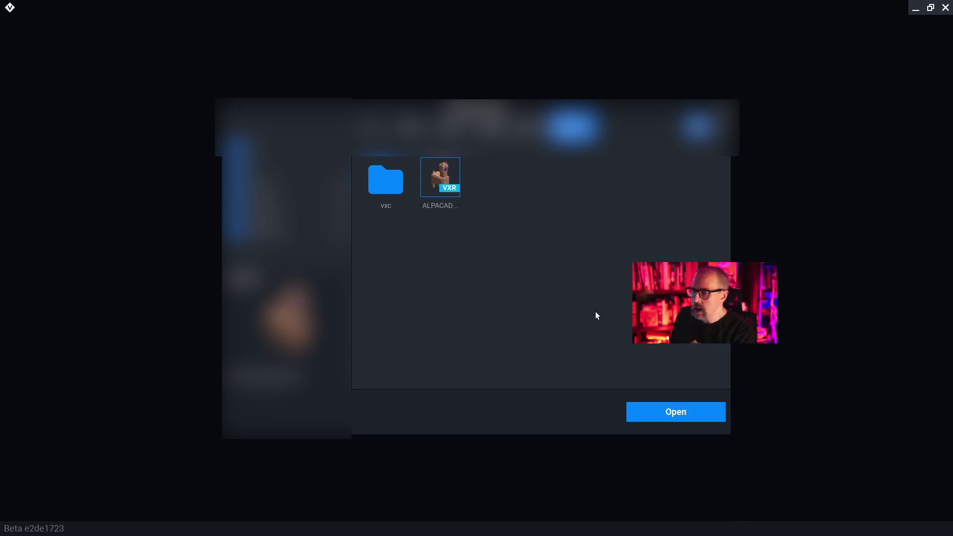
pyautogui.click(685, 415)
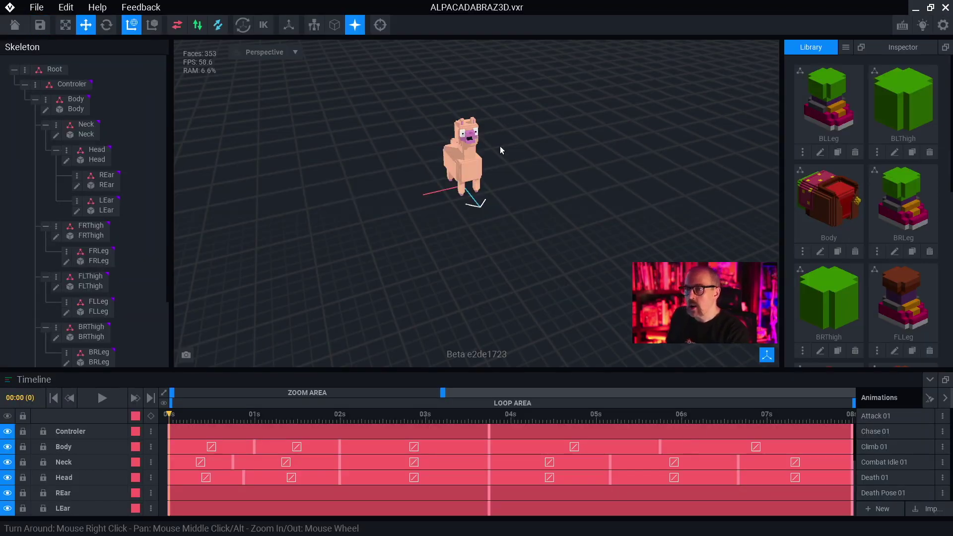
# - Examine the alpaca model from several angles and look through the voxel parts in its library
pyautogui.scroll(5, 516, 141)
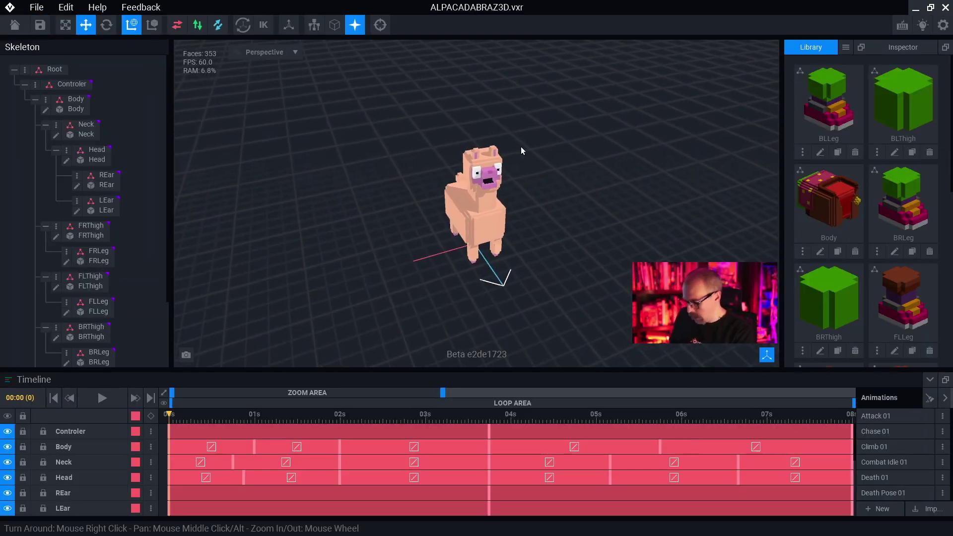
pyautogui.moveTo(538, 148); pyautogui.dragTo(591, 192, button='right')
pyautogui.scroll(-4, 870, 199)
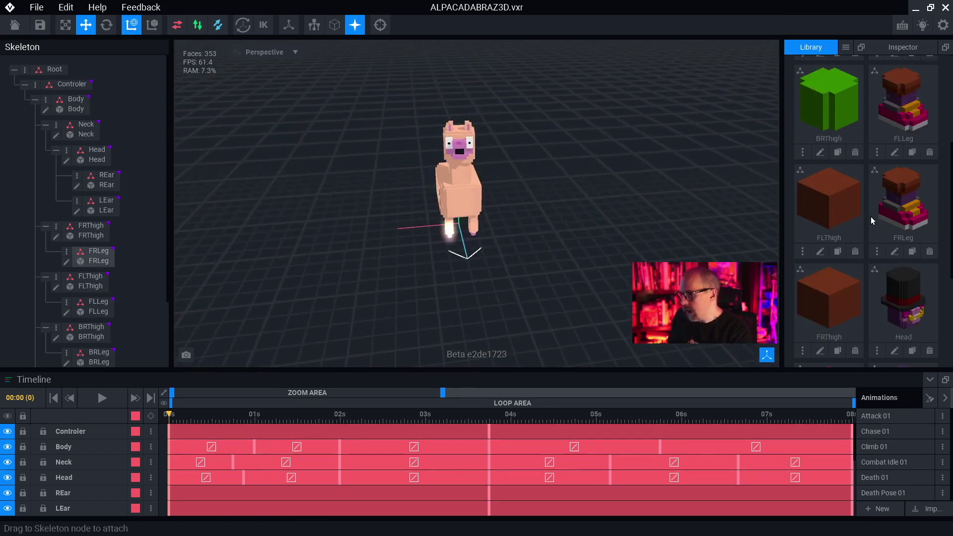
pyautogui.scroll(-2, 871, 216)
pyautogui.scroll(4, 872, 296)
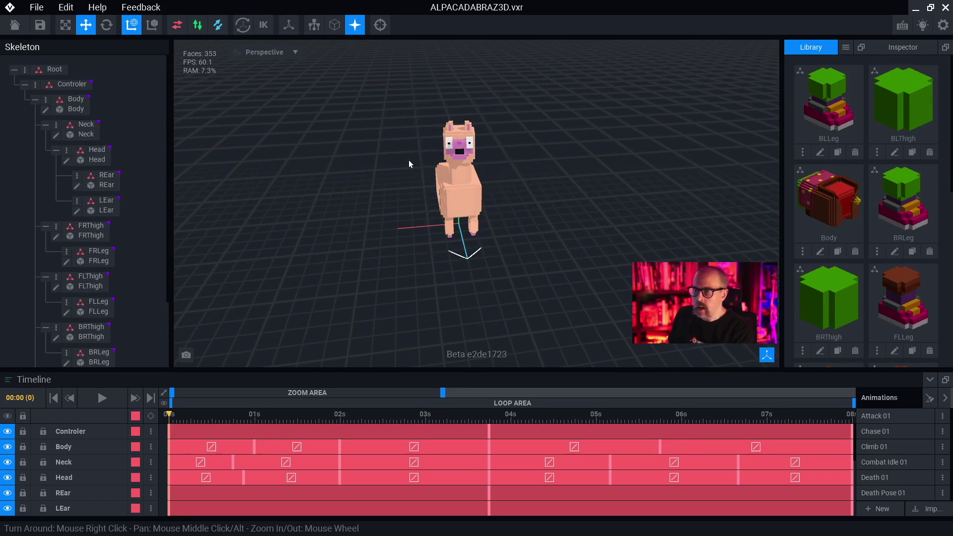
pyautogui.scroll(3, 477, 172)
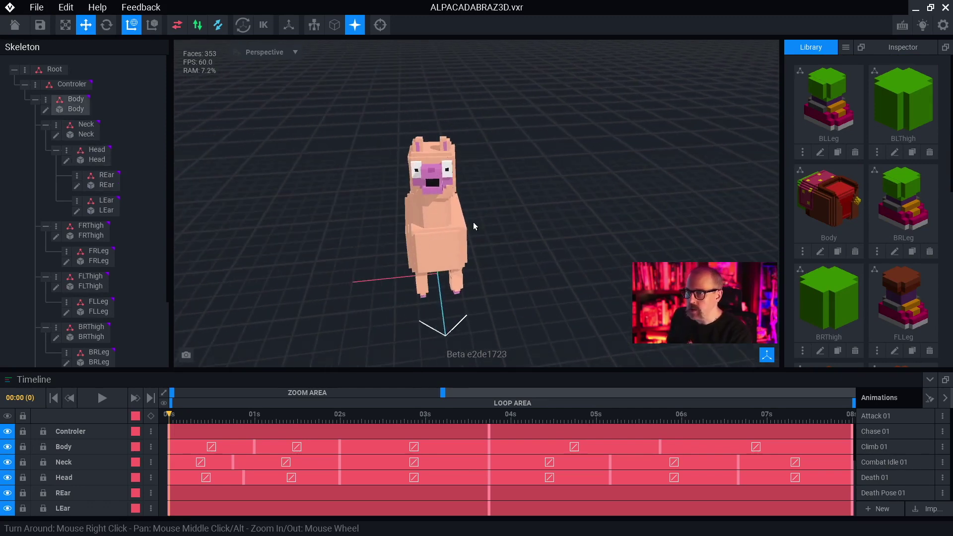
pyautogui.moveTo(472, 225); pyautogui.dragTo(516, 143, button='right')
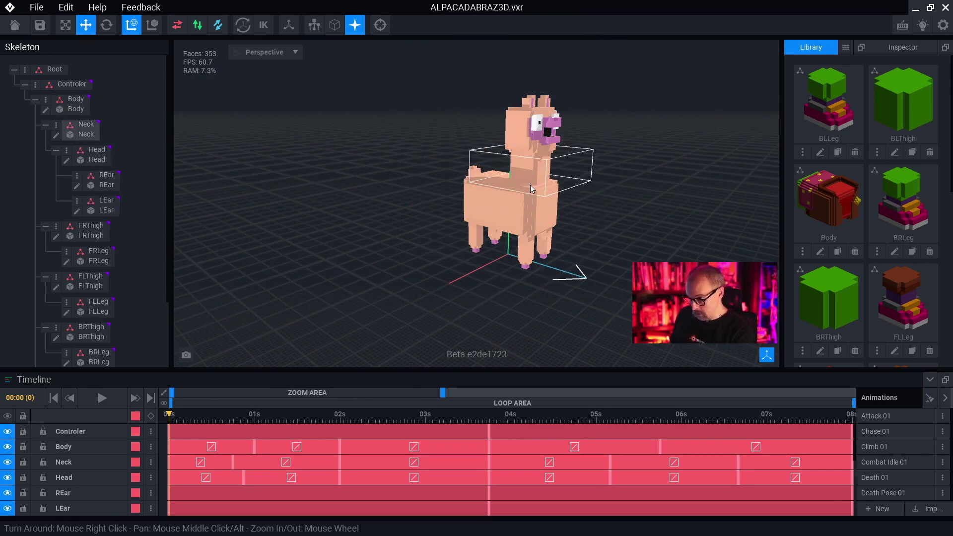
pyautogui.click(524, 224)
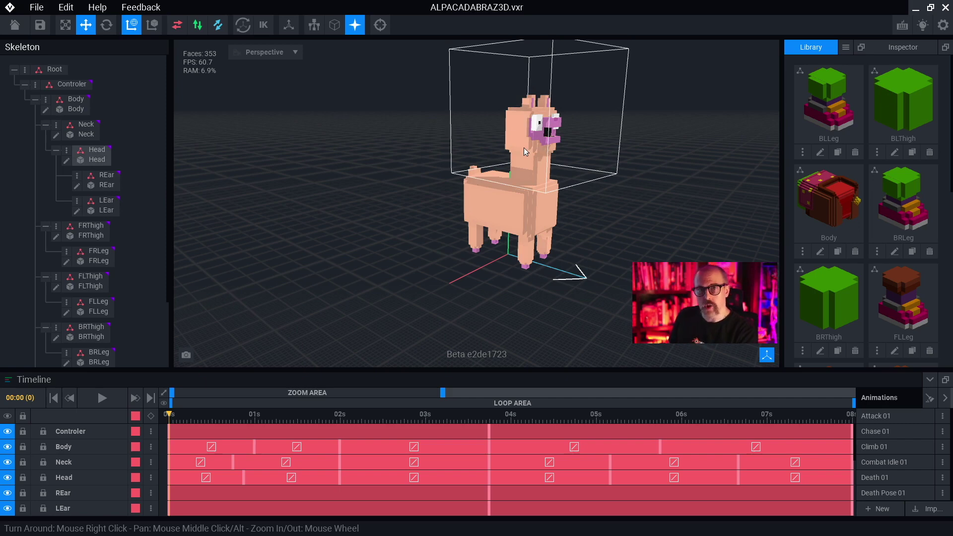
pyautogui.moveTo(552, 126); pyautogui.dragTo(493, 147, button='middle')
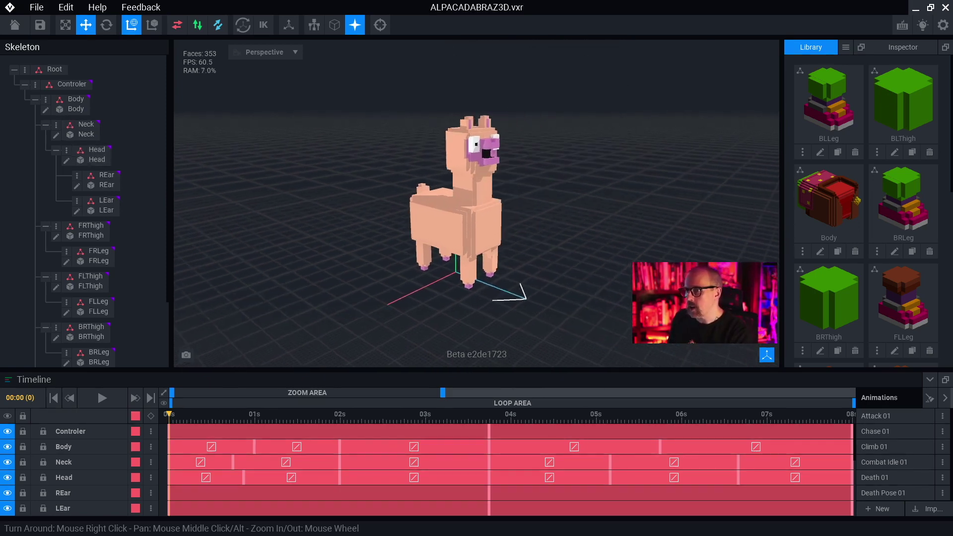
pyautogui.scroll(4, 555, 129)
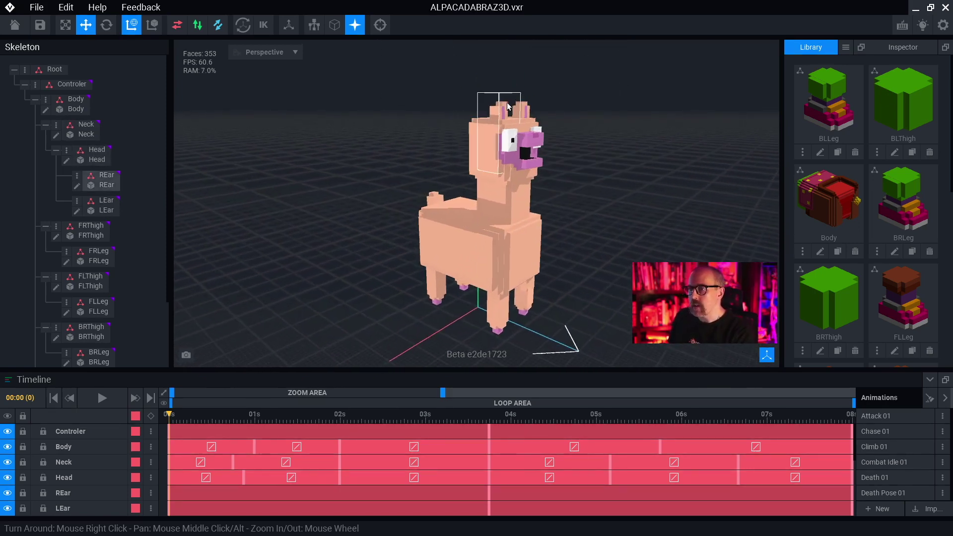
pyautogui.scroll(-2, 507, 102)
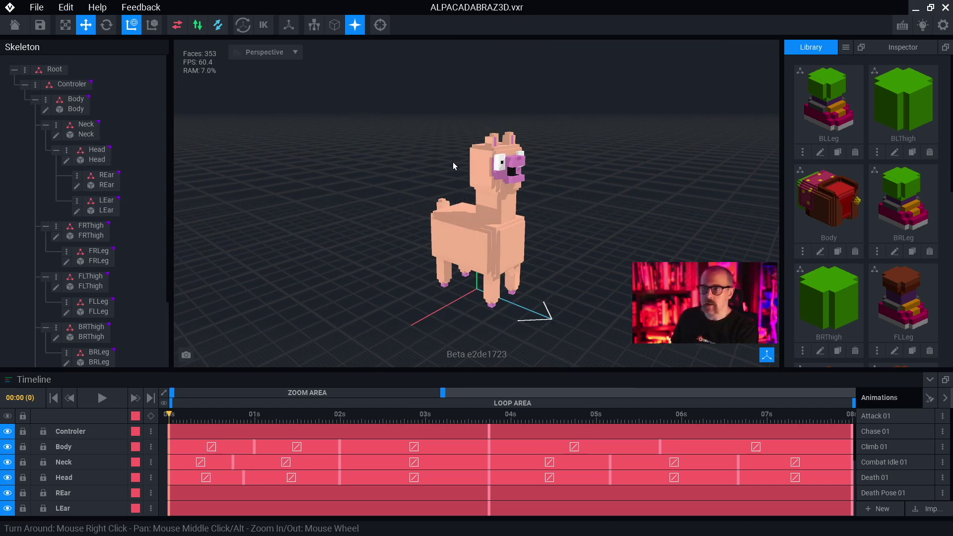
pyautogui.moveTo(479, 174); pyautogui.dragTo(492, 173, button='middle')
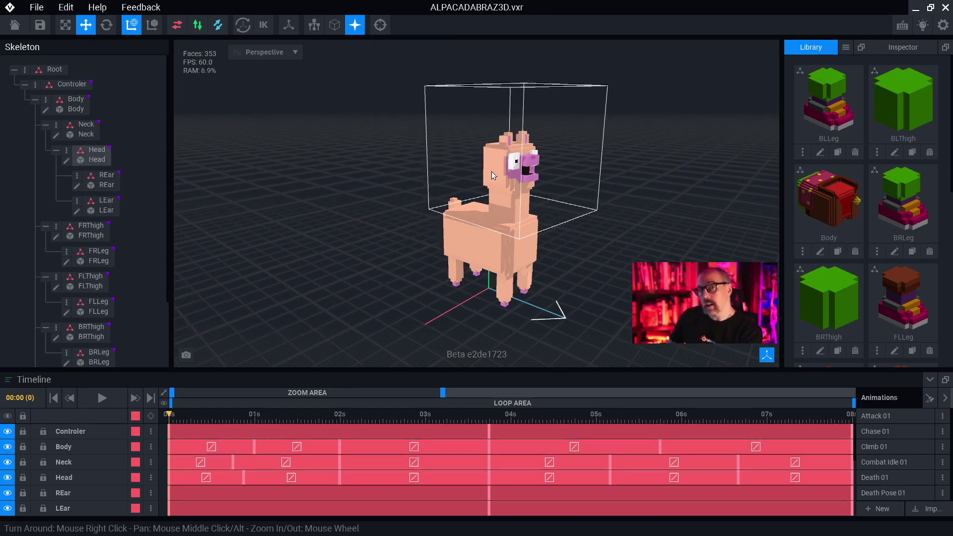
# - Select the alpaca's head to inspect its node, clear the selection, and view the model from the side
pyautogui.click(516, 191)
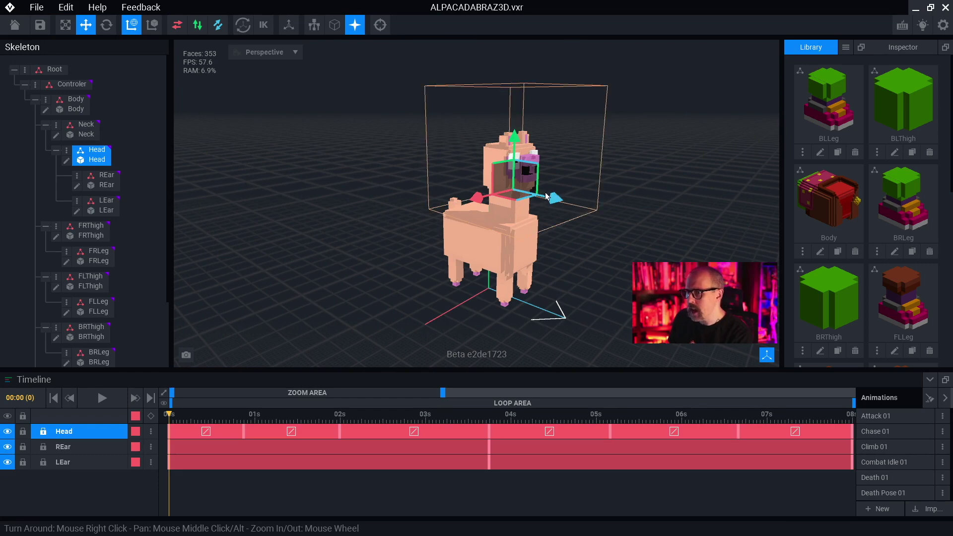
pyautogui.moveTo(621, 197); pyautogui.dragTo(596, 223, button='right')
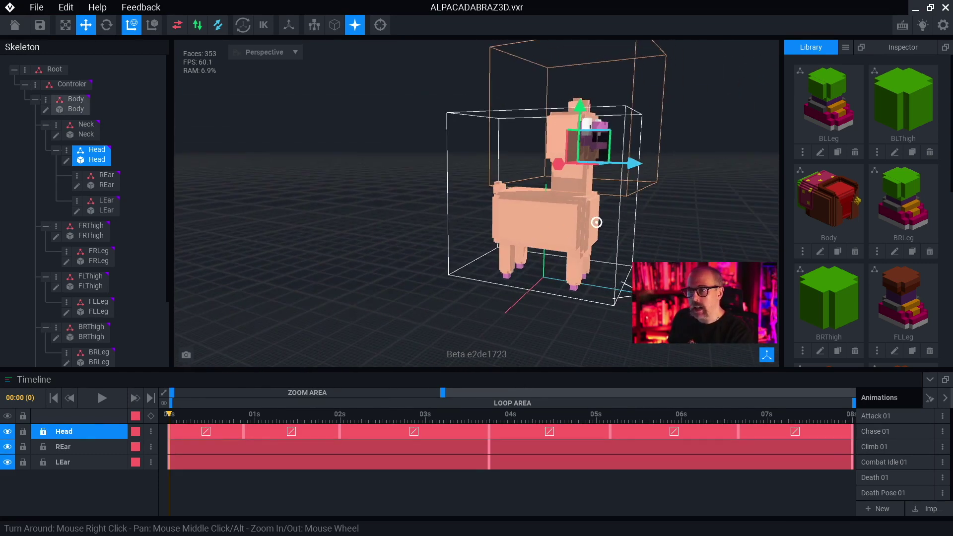
pyautogui.click(665, 243)
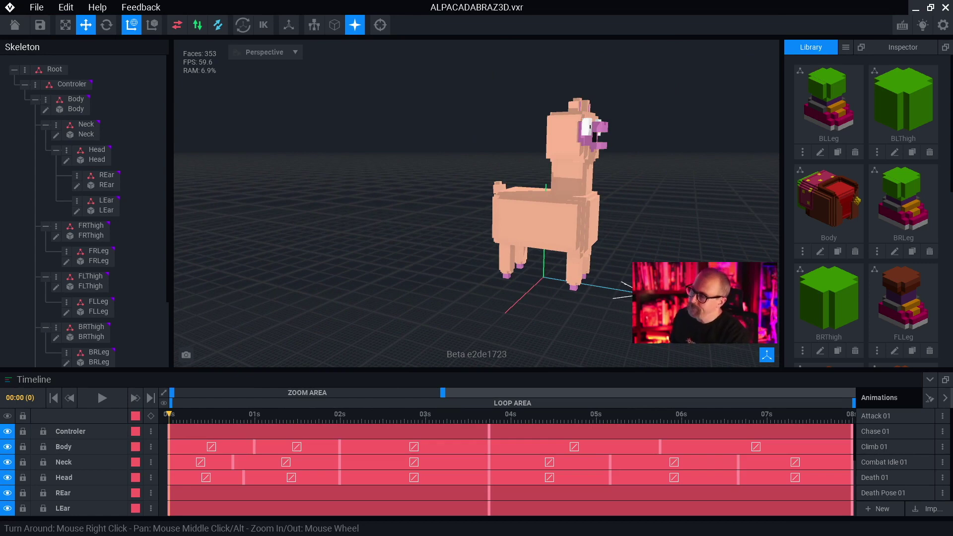
pyautogui.moveTo(665, 278); pyautogui.dragTo(689, 290, button='middle')
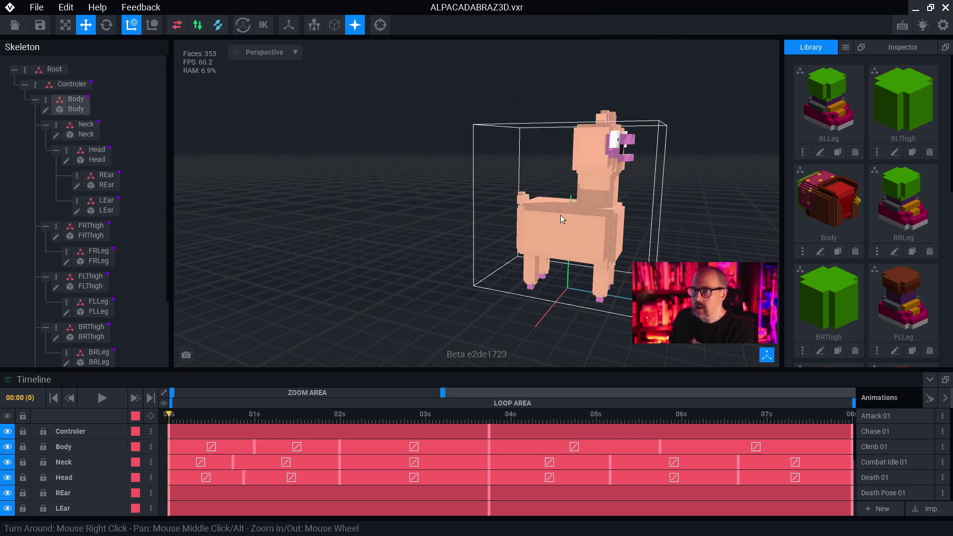
pyautogui.moveTo(597, 186); pyautogui.dragTo(582, 174, button='middle')
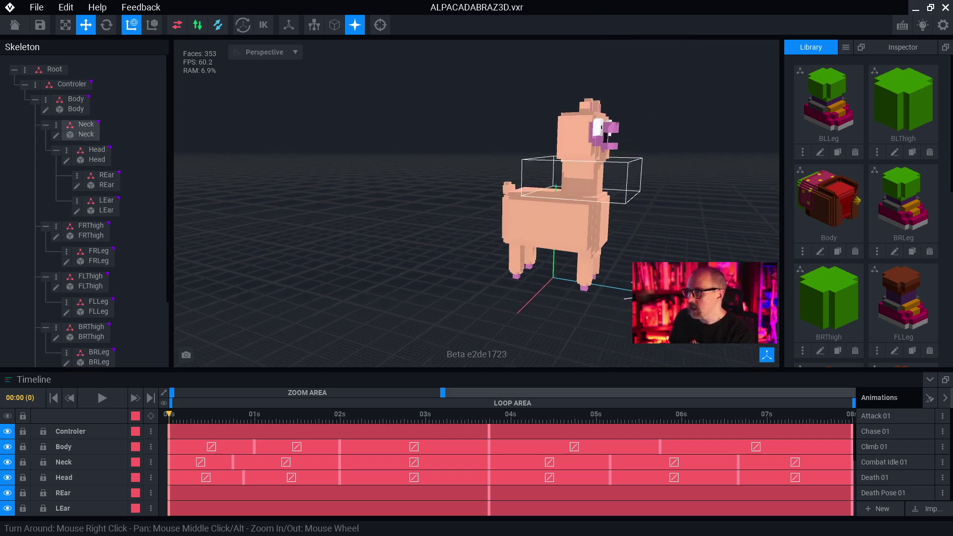
pyautogui.moveTo(645, 166); pyautogui.dragTo(603, 173, button='middle')
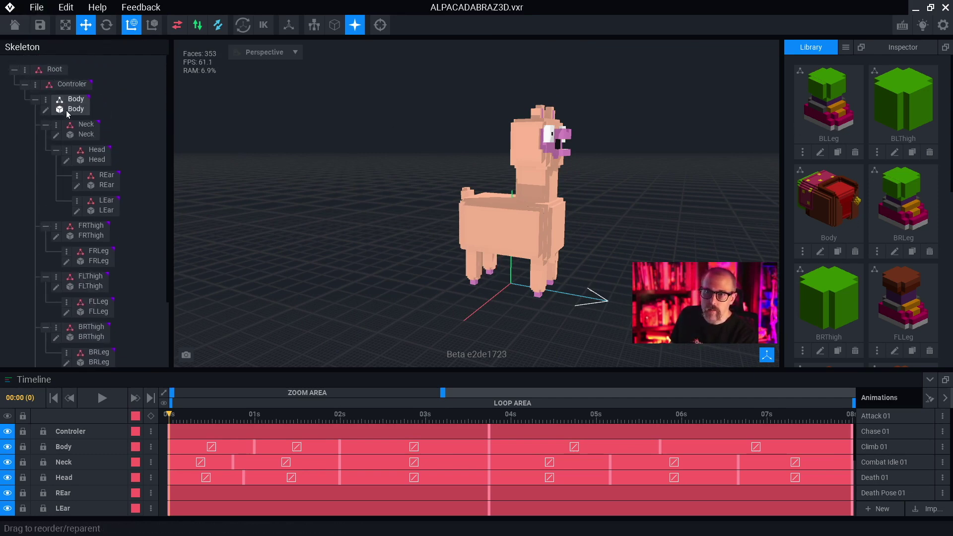
# - Select the Controler node in the skeleton and examine the alpaca around it from several angles
pyautogui.click(67, 84)
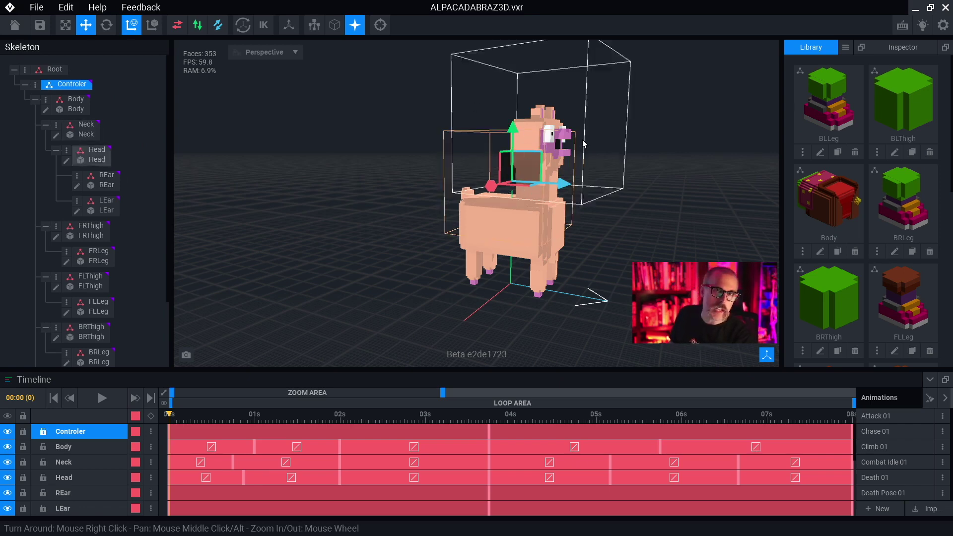
pyautogui.moveTo(509, 132)
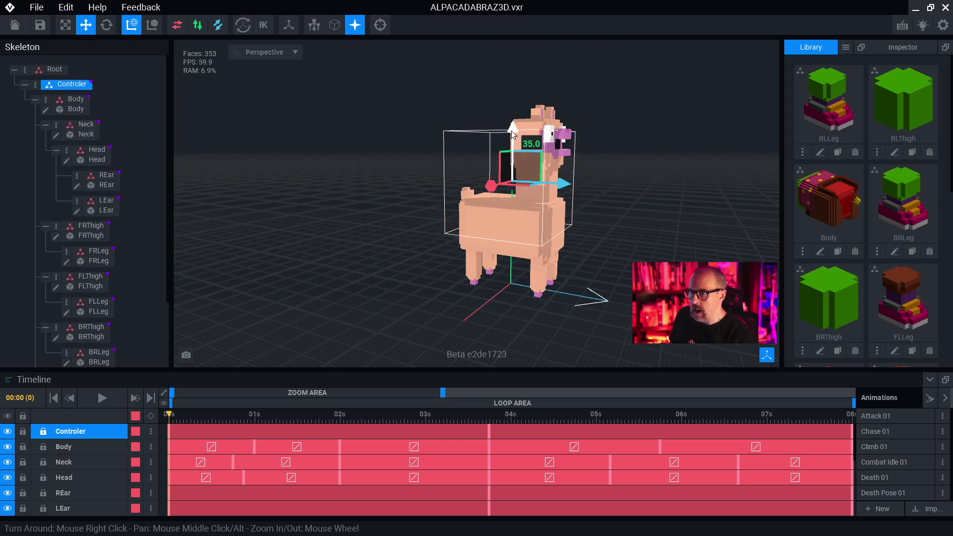
pyautogui.moveTo(582, 353); pyautogui.dragTo(575, 340, button='right')
pyautogui.moveTo(575, 340); pyautogui.dragTo(513, 270, button='middle')
pyautogui.scroll(4, 515, 268)
pyautogui.moveTo(298, 246); pyautogui.dragTo(441, 249, button='middle')
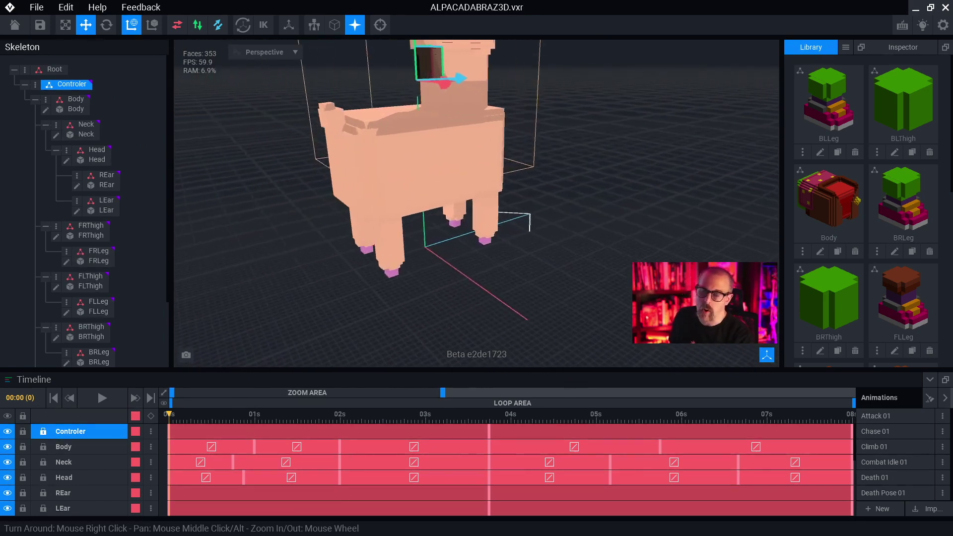
pyautogui.scroll(2, 448, 252)
pyautogui.scroll(2, 460, 234)
pyautogui.moveTo(460, 234); pyautogui.dragTo(511, 149, button='right')
pyautogui.scroll(-5, 404, 67)
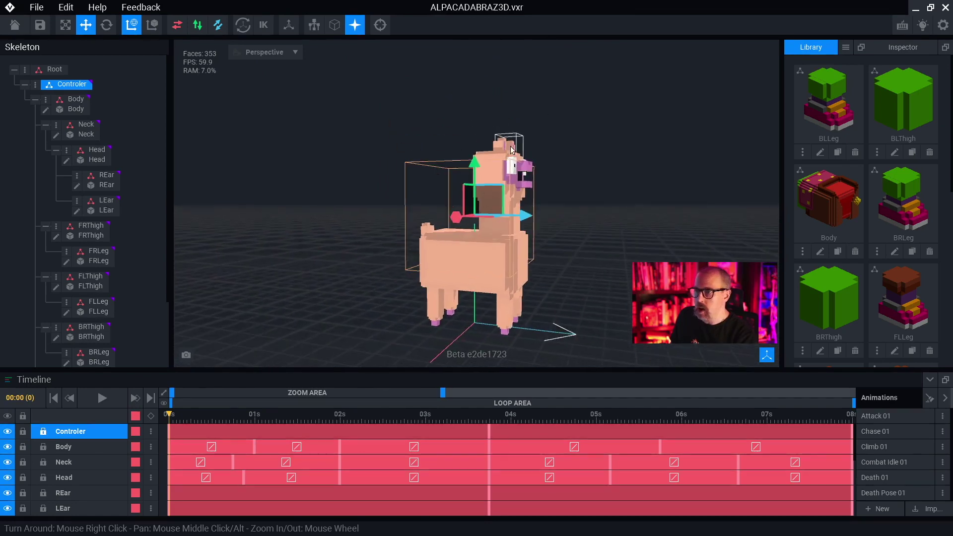
# - Try raising the whole alpaca vertically with the Controler node, and undo the move
pyautogui.click(476, 165)
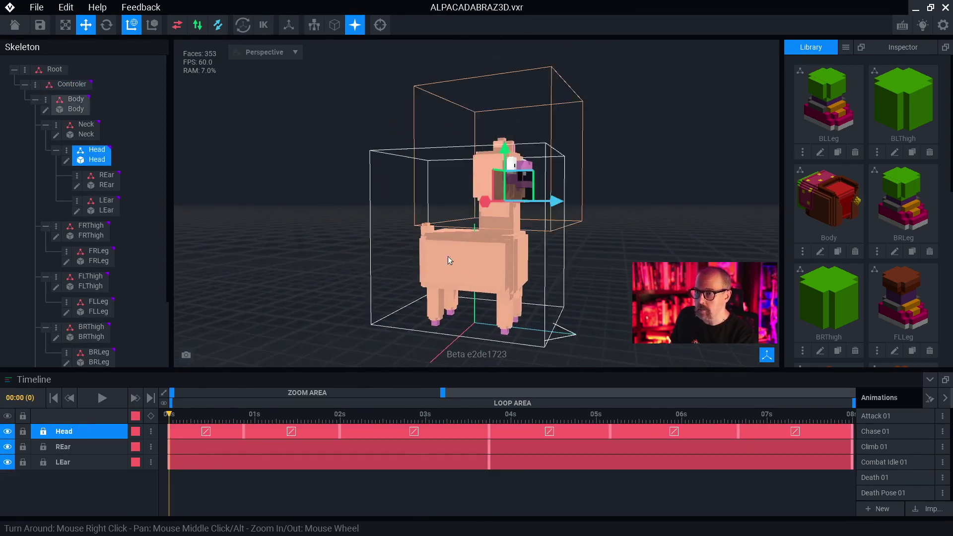
pyautogui.click(74, 84)
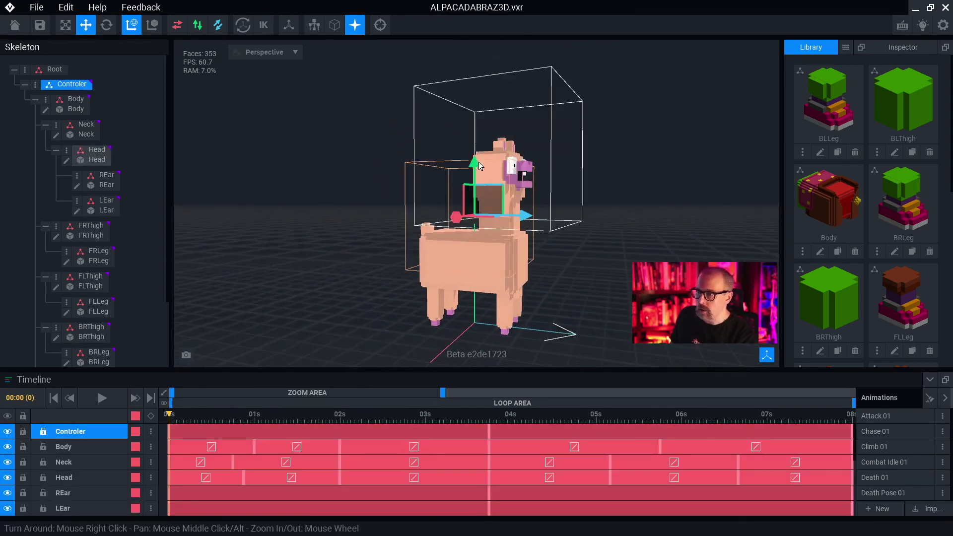
pyautogui.moveTo(473, 166); pyautogui.dragTo(487, 92)
pyautogui.click(664, 114)
pyautogui.hotkey('ctrl', 'z')
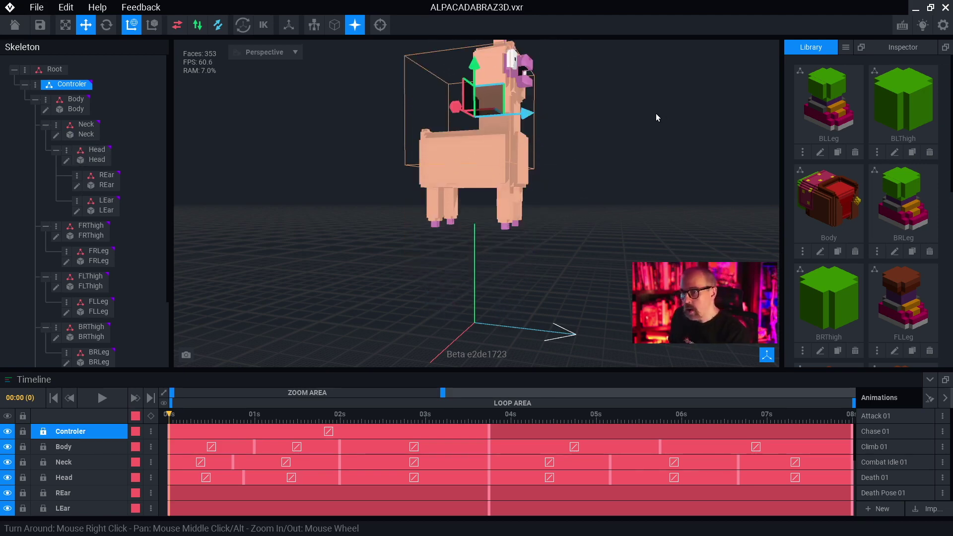
pyautogui.hotkey('ctrl', 'z')
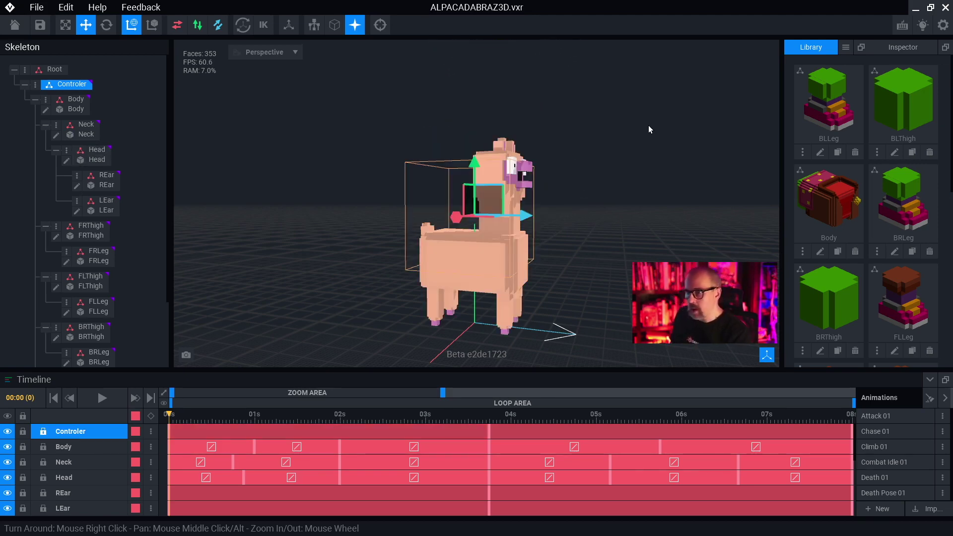
# - Select the Body node in the skeleton and view its available node operations
pyautogui.click(75, 104)
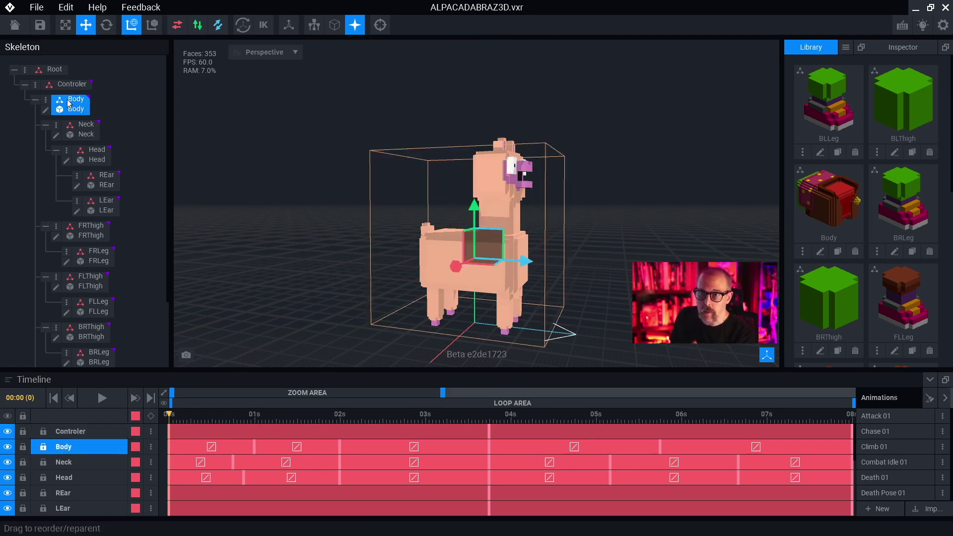
pyautogui.click(46, 99)
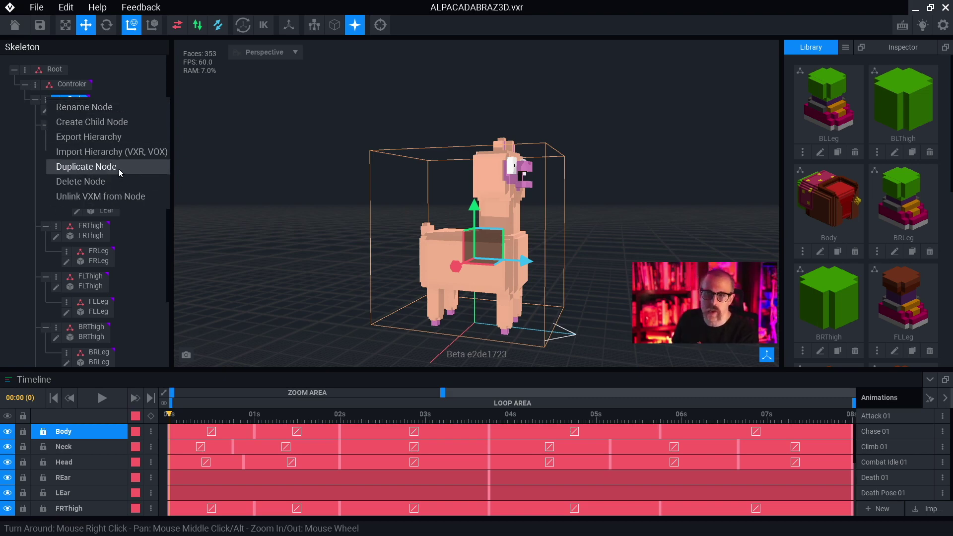
pyautogui.click(9, 134)
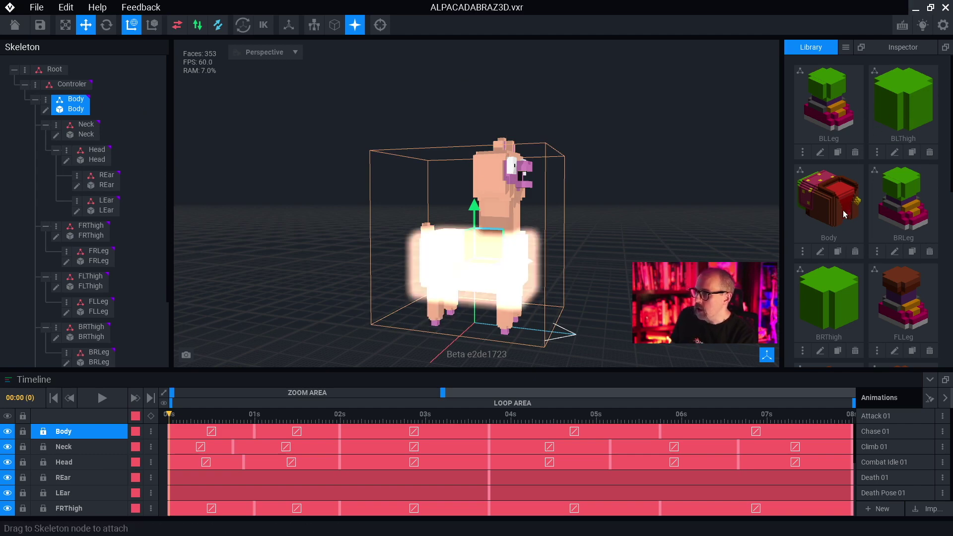
# - Look through the library's body parts and the asset's list of animations
pyautogui.scroll(-5, 864, 208)
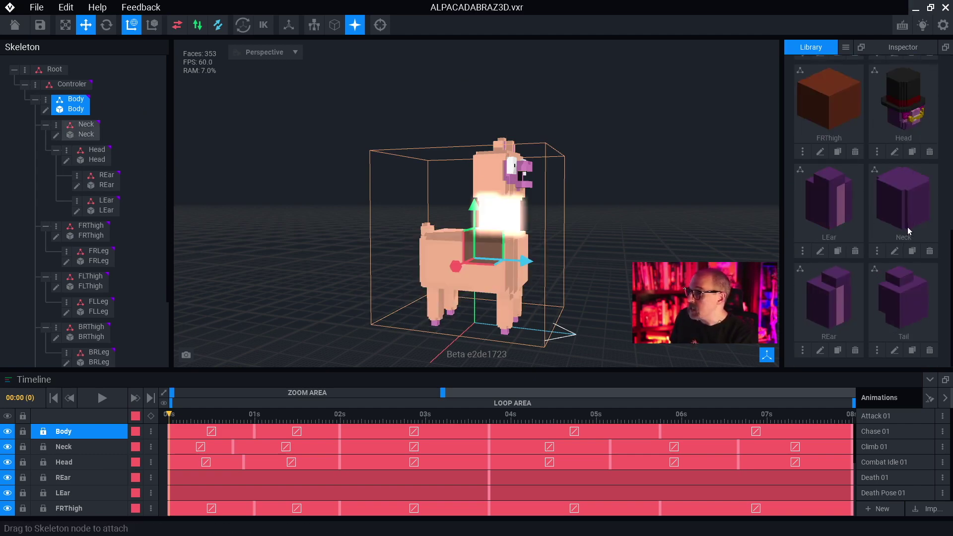
pyautogui.scroll(5, 909, 231)
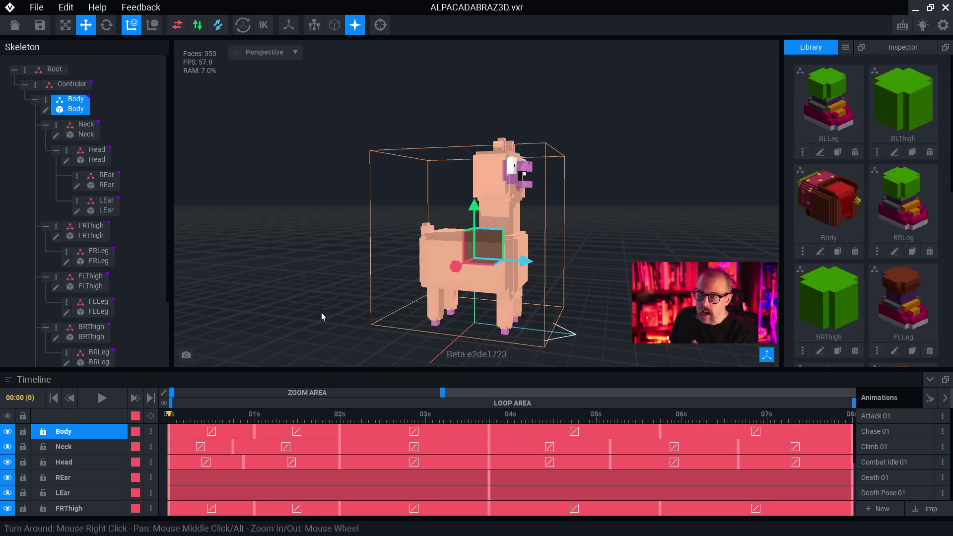
pyautogui.scroll(-3, 890, 437)
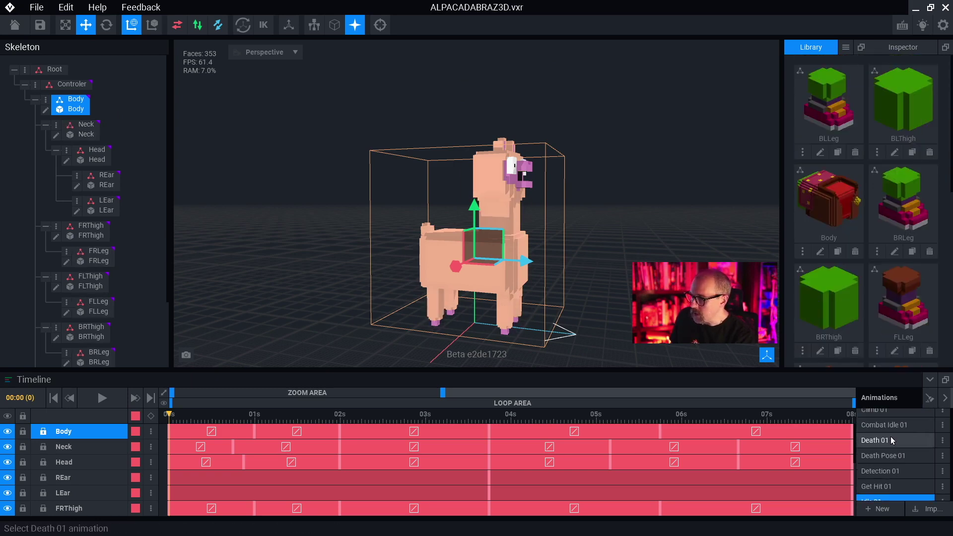
pyautogui.scroll(3, 893, 435)
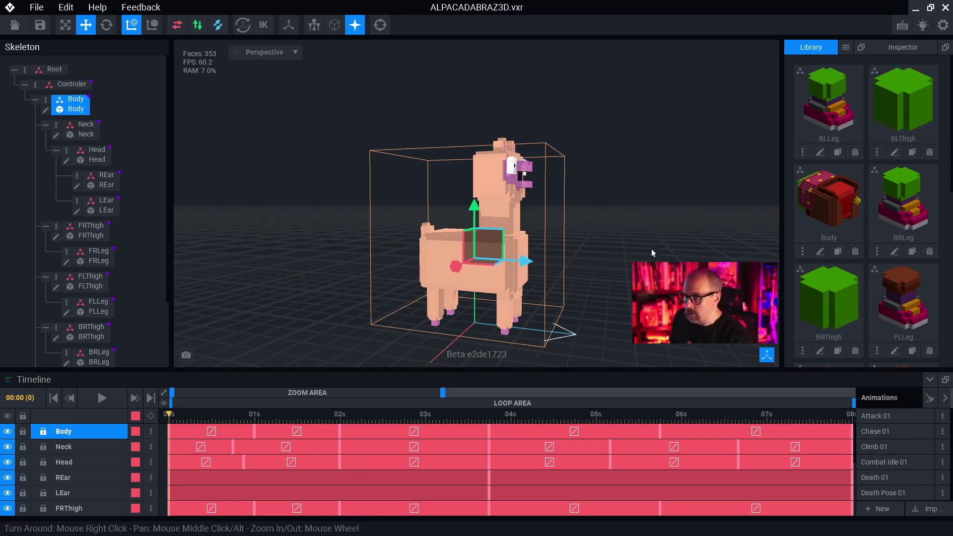
# - Play the current animation and watch the alpaca from several angles with no node selected
pyautogui.press('space')
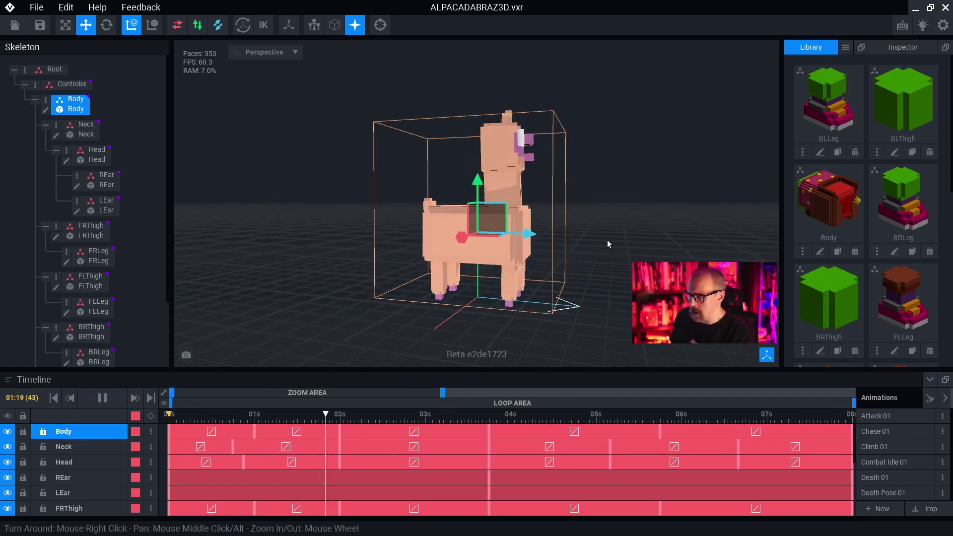
pyautogui.click(598, 189)
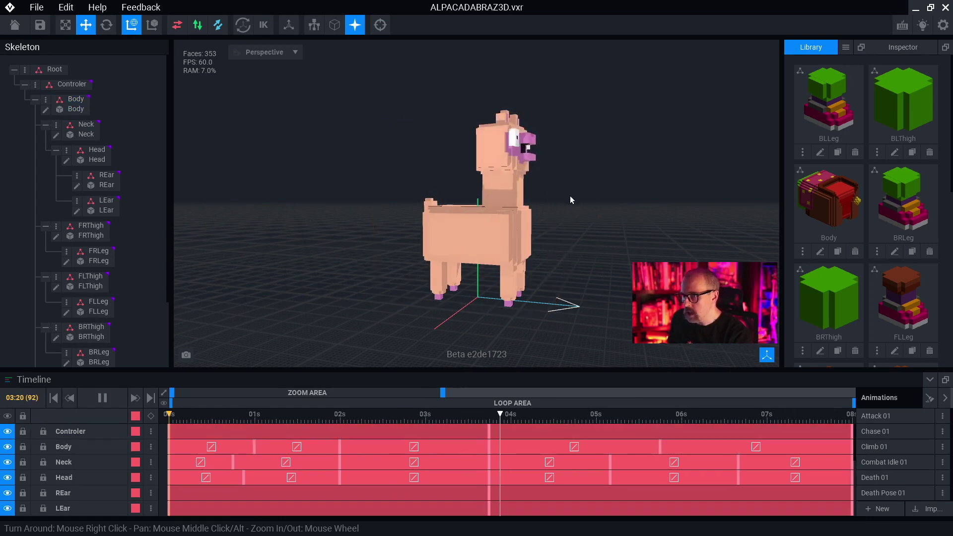
pyautogui.moveTo(596, 199); pyautogui.dragTo(596, 208, button='right')
pyautogui.moveTo(597, 208); pyautogui.dragTo(700, 79, button='middle')
pyautogui.moveTo(585, 228); pyautogui.dragTo(573, 242, button='right')
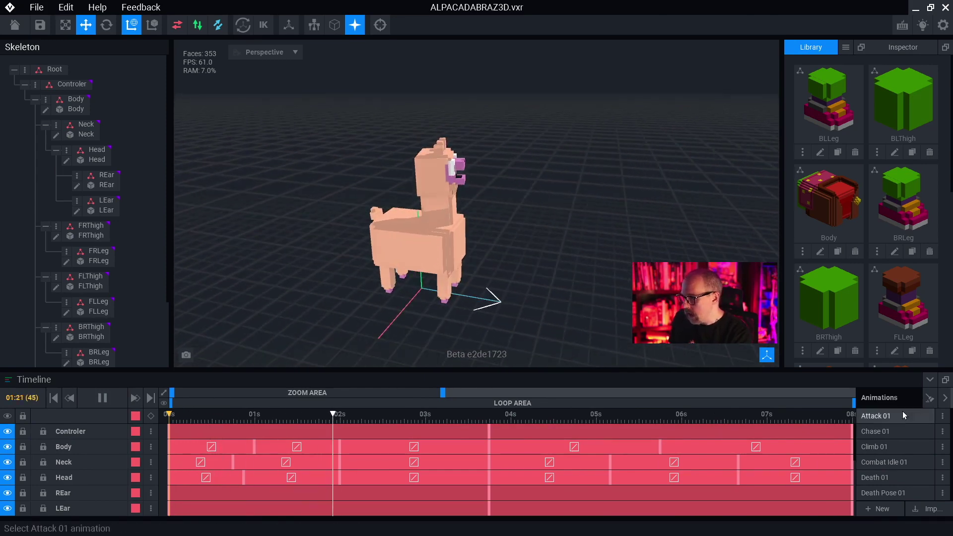
# - Preview the Death Pose 01, Death 01 and Interact 01 animations on the alpaca
pyautogui.scroll(-1, 896, 452)
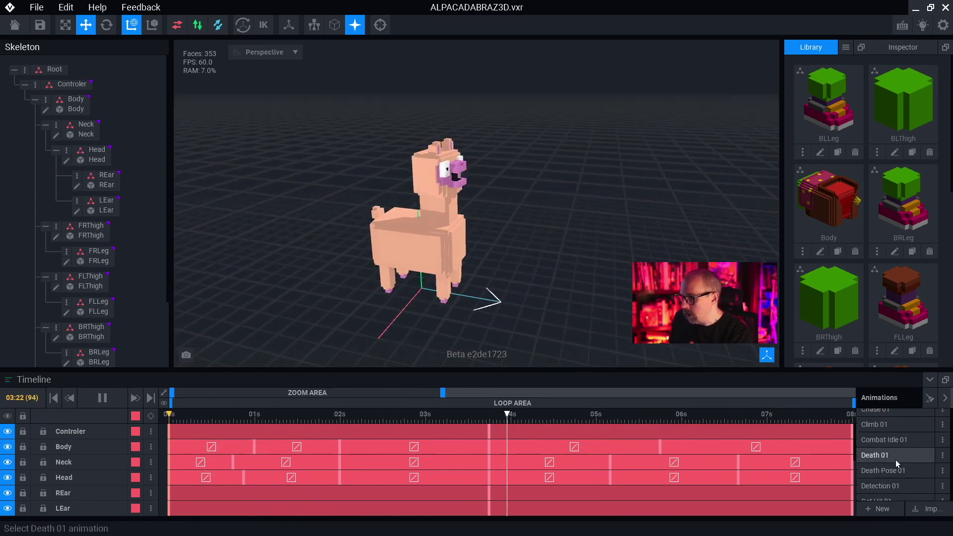
pyautogui.click(886, 475)
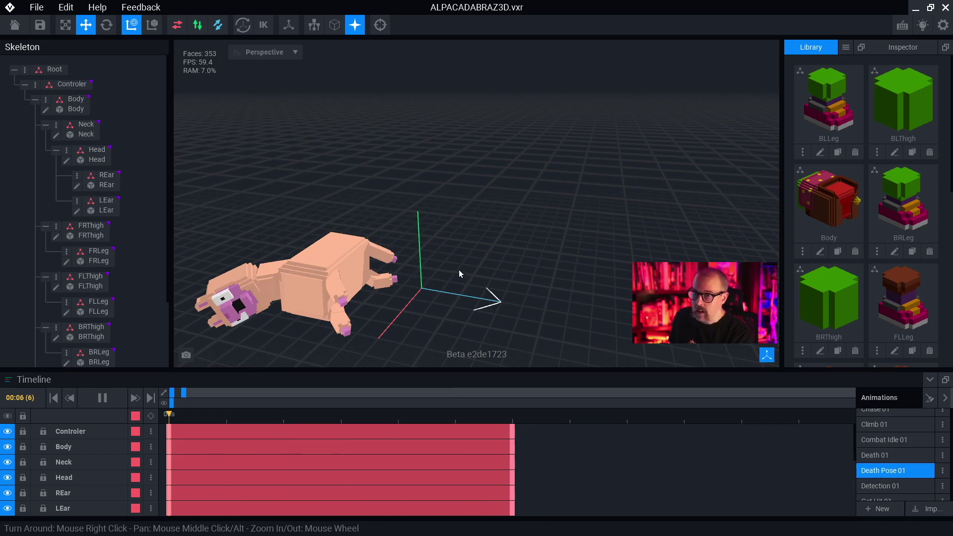
pyautogui.click(874, 455)
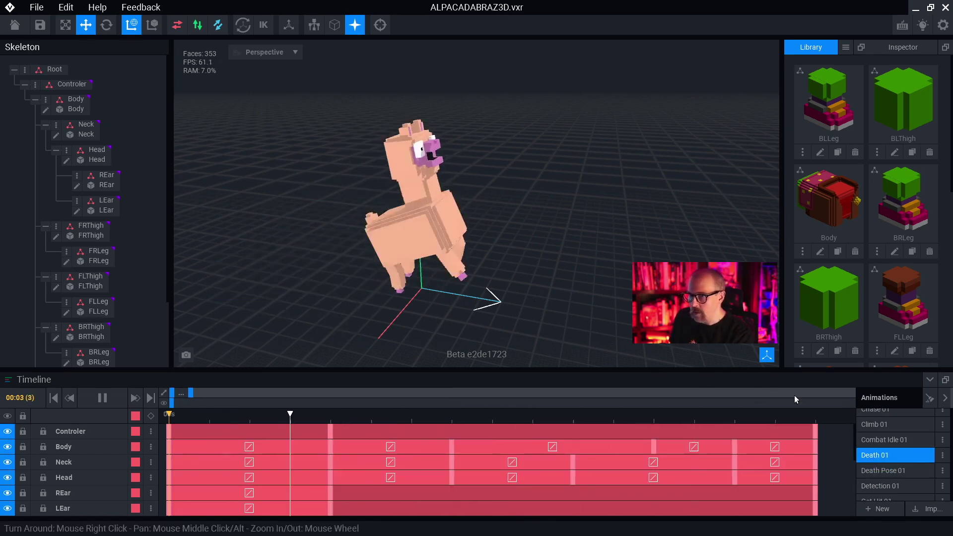
pyautogui.scroll(-3, 901, 478)
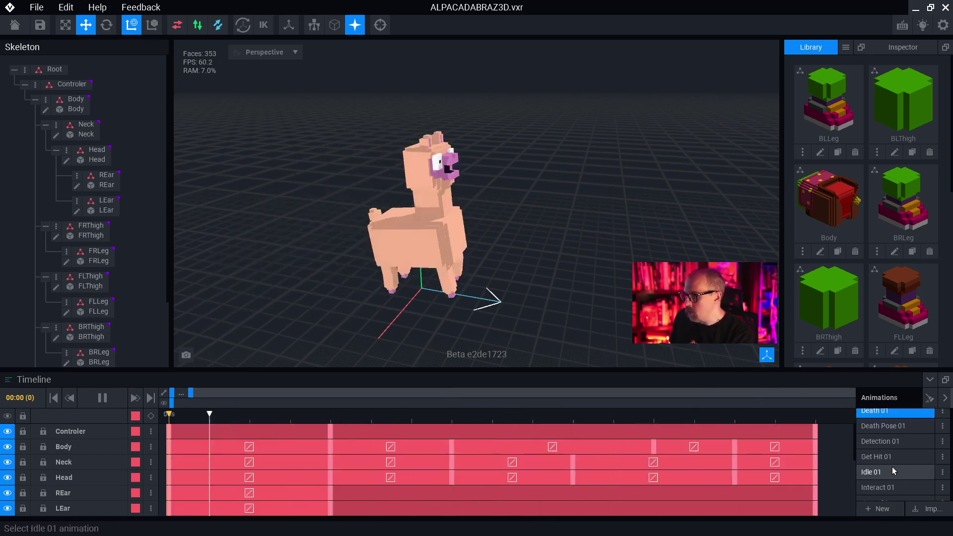
pyautogui.click(889, 487)
pyautogui.scroll(-2, 889, 476)
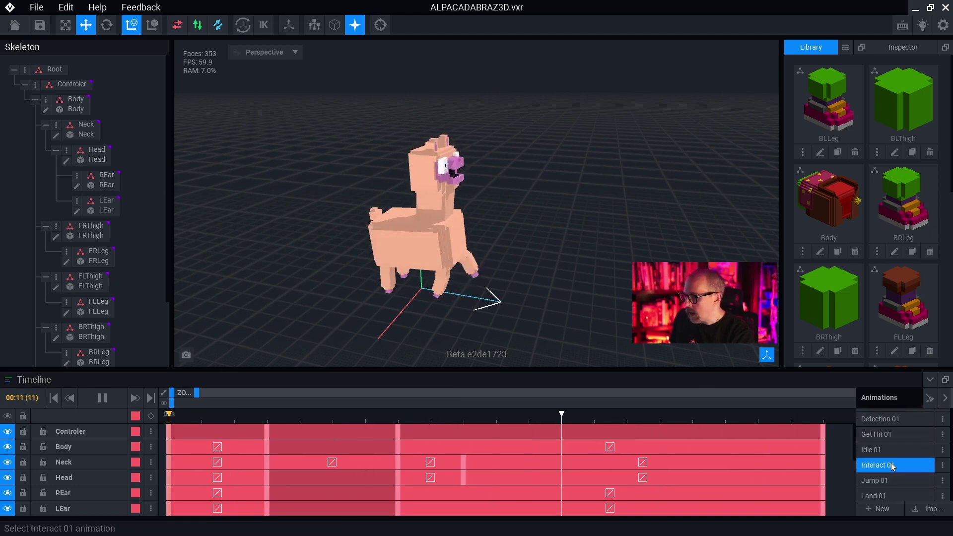
pyautogui.click(890, 464)
# - Preview the Run 01 animation from the alpaca's front, and stop playback with the playhead at frame 0
pyautogui.click(890, 495)
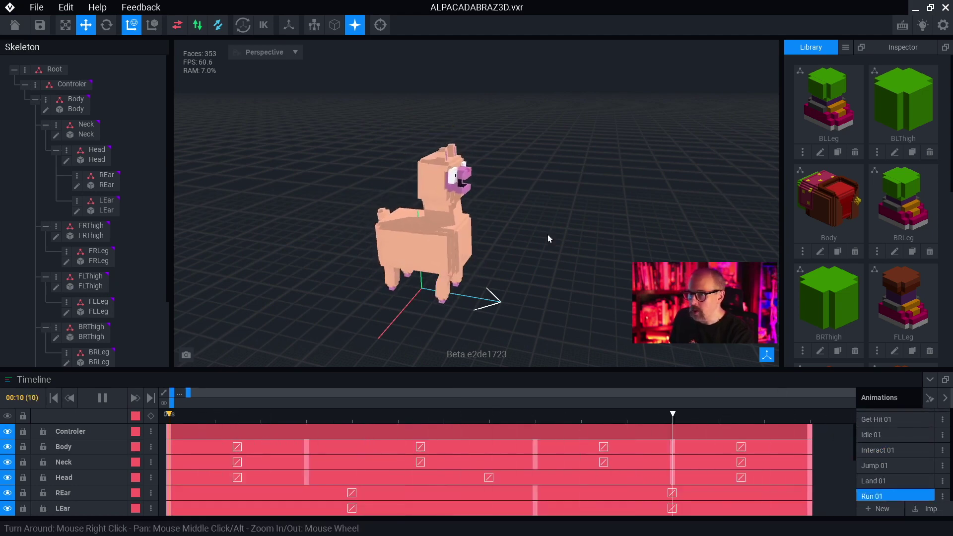
pyautogui.moveTo(534, 244); pyautogui.dragTo(533, 239, button='right')
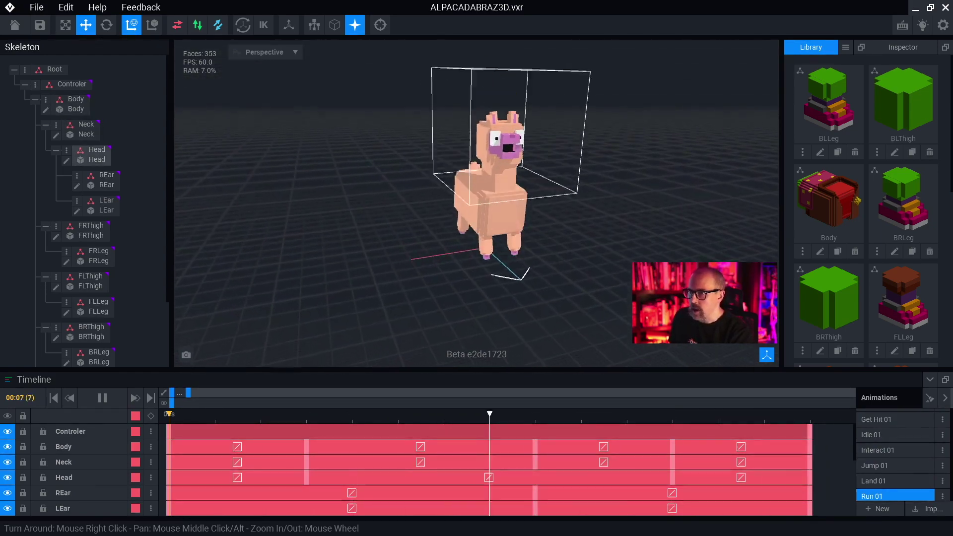
pyautogui.press('space')
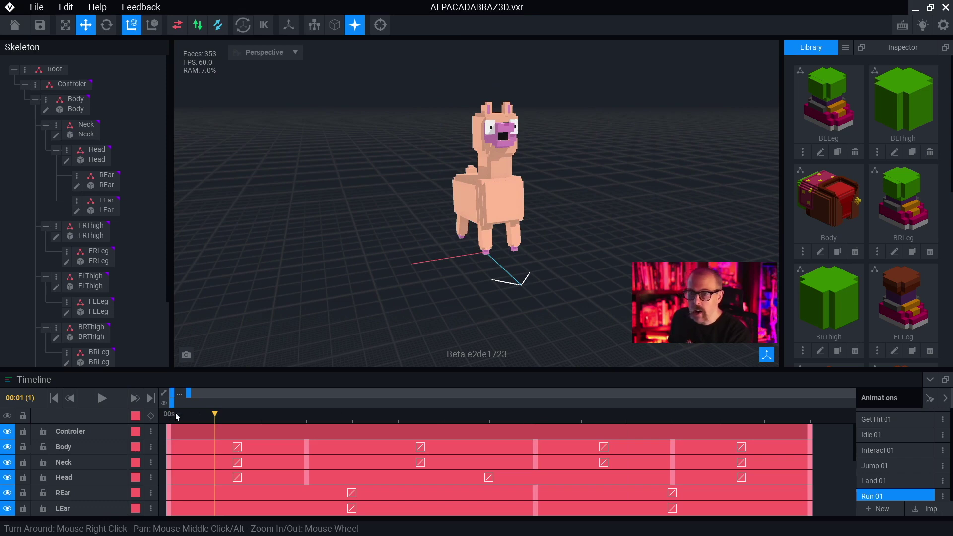
pyautogui.click(179, 415)
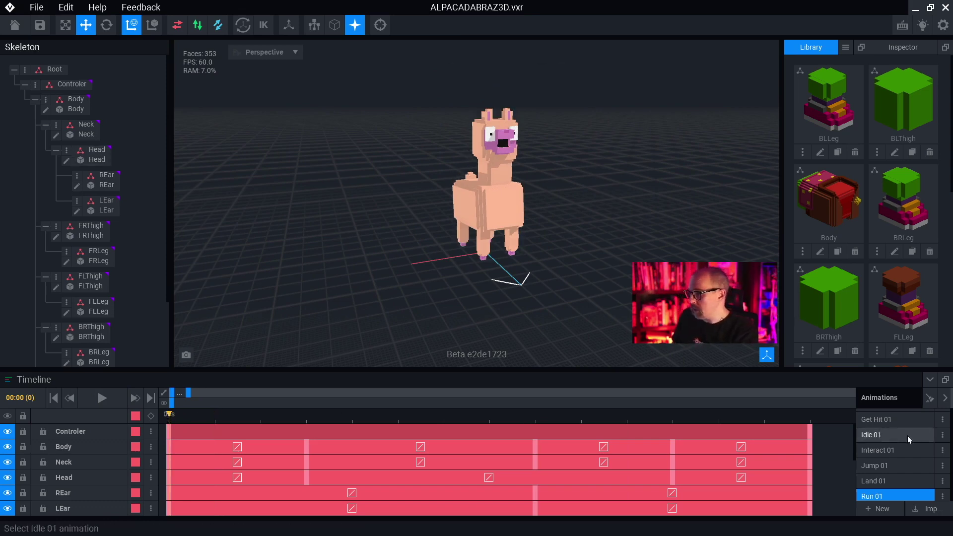
# - Open the skeleton's Body model for voxel editing and examine its volume from several angles
pyautogui.click(46, 110)
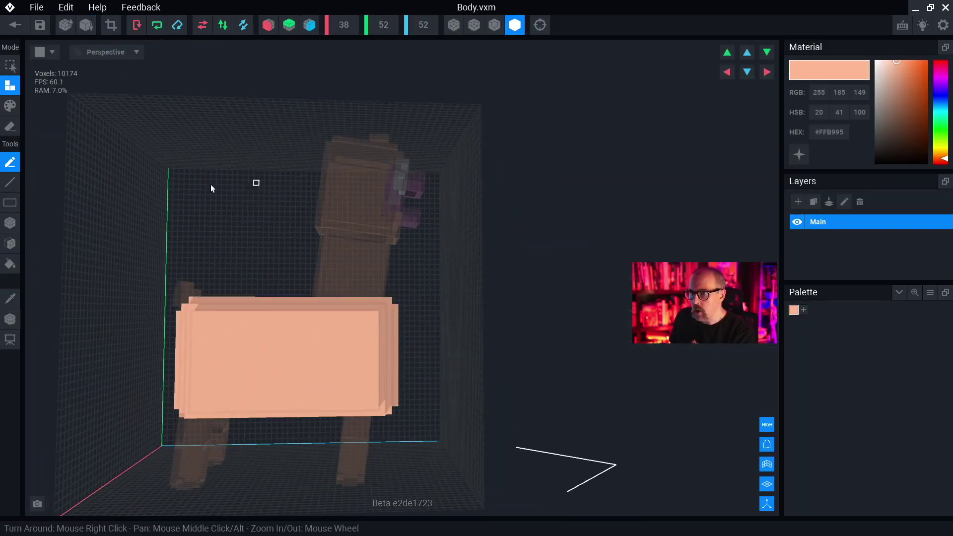
pyautogui.moveTo(391, 280)
pyautogui.mouseDown(button='right')
pyautogui.moveTo(361, 270)
pyautogui.moveTo(377, 293)
pyautogui.mouseUp(button='right')
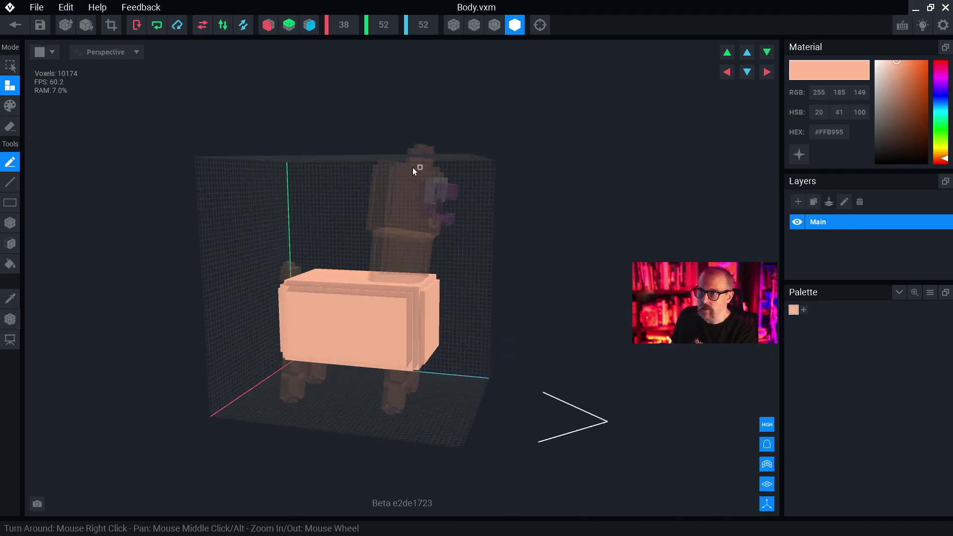
pyautogui.moveTo(412, 168); pyautogui.dragTo(318, 337, button='right')
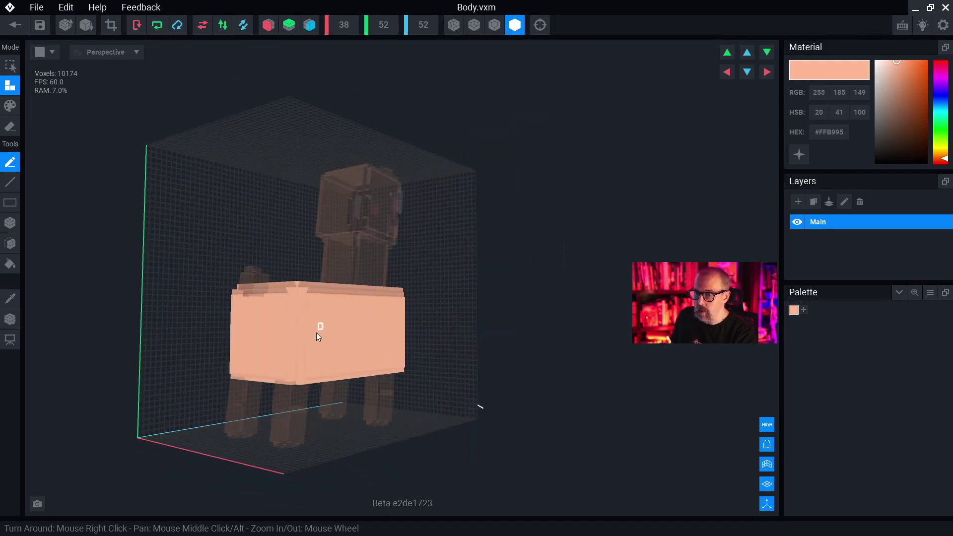
pyautogui.moveTo(284, 293); pyautogui.dragTo(335, 312, button='right')
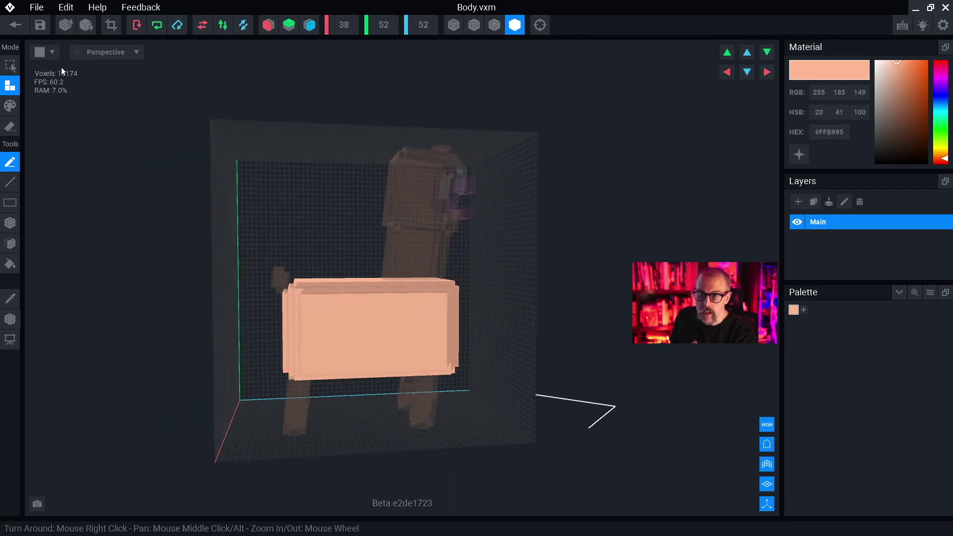
# - Crop the Body model's volume to its voxels, and save the changes while returning to the alpaca's skeleton
pyautogui.click(110, 24)
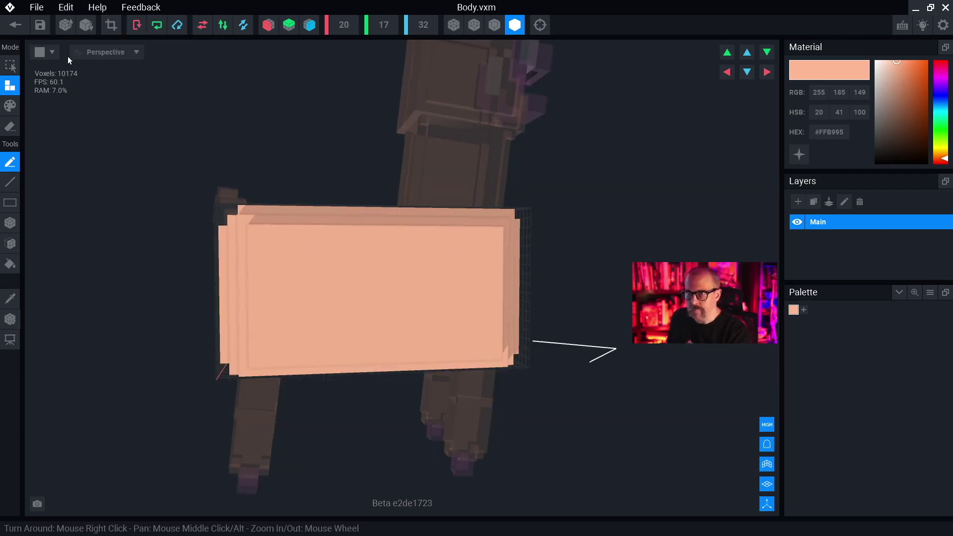
pyautogui.moveTo(355, 260); pyautogui.dragTo(289, 217, button='right')
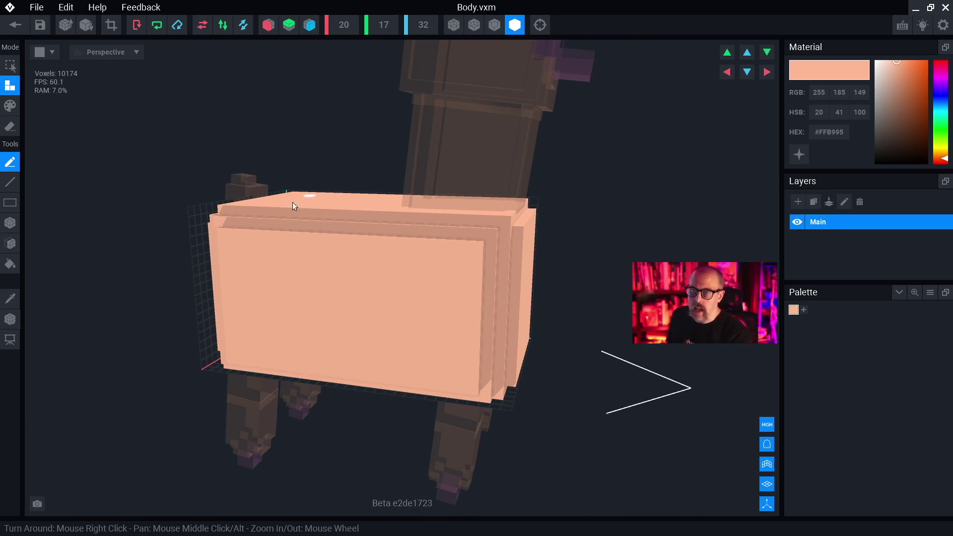
pyautogui.moveTo(294, 224); pyautogui.dragTo(242, 183, button='right')
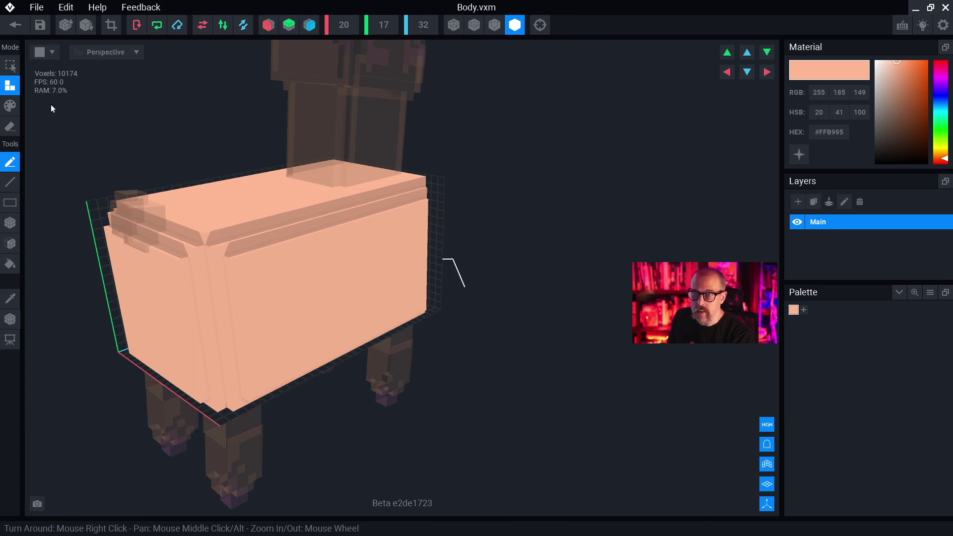
pyautogui.click(15, 27)
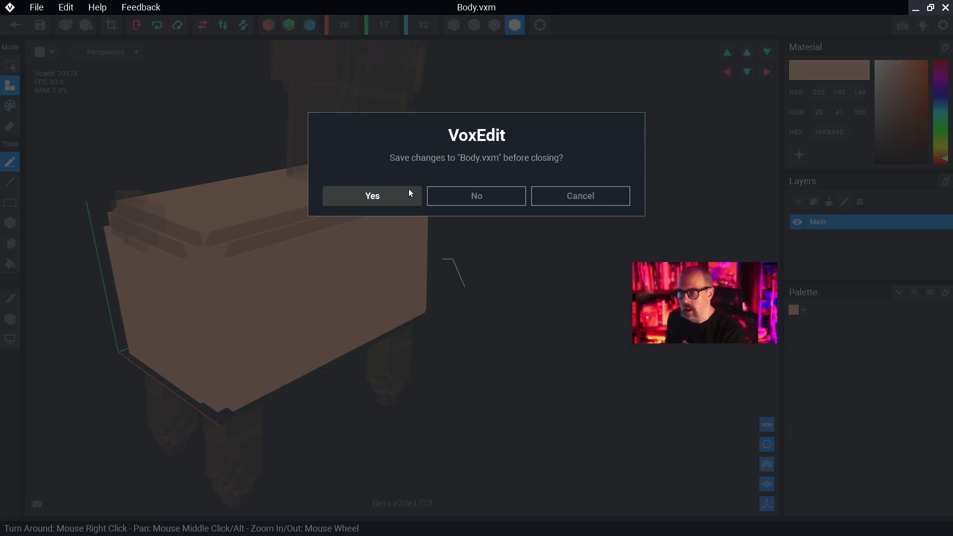
pyautogui.click(392, 193)
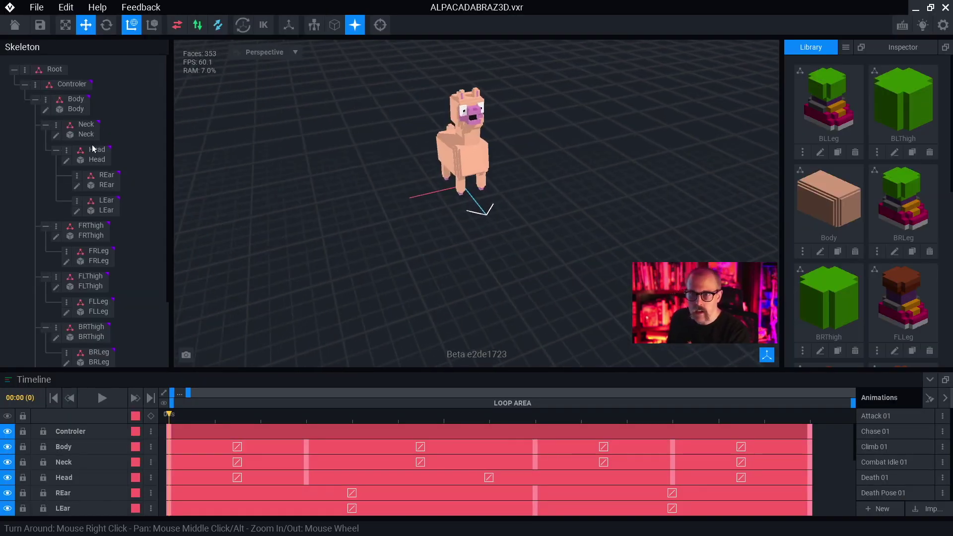
# - Open the Neck model for editing, crop its volume to its voxels, and save it on returning to the skeleton
pyautogui.click(86, 128)
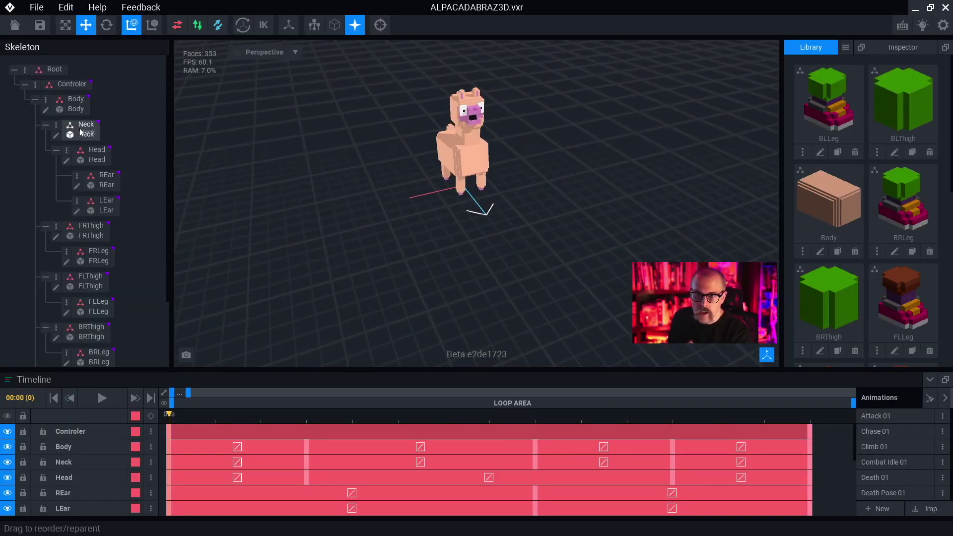
pyautogui.click(56, 136)
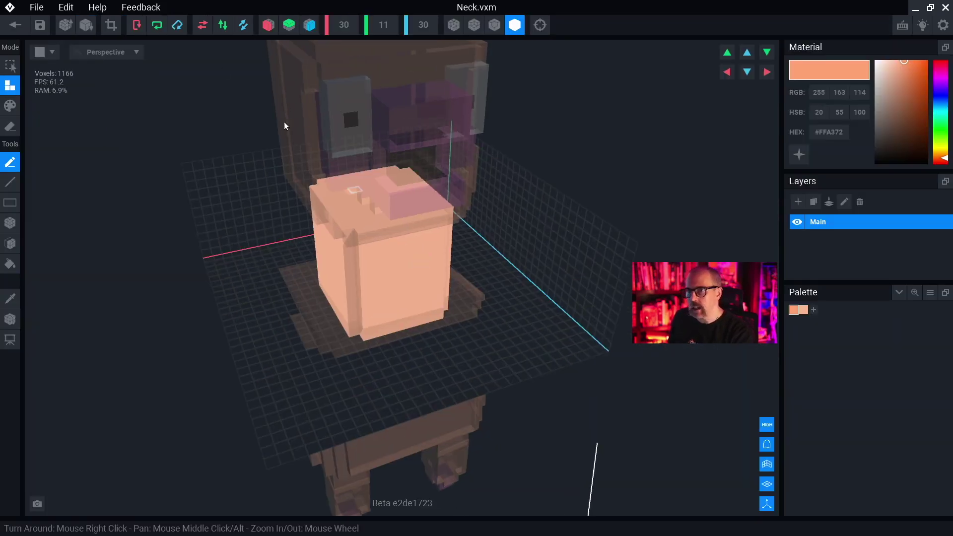
pyautogui.click(111, 25)
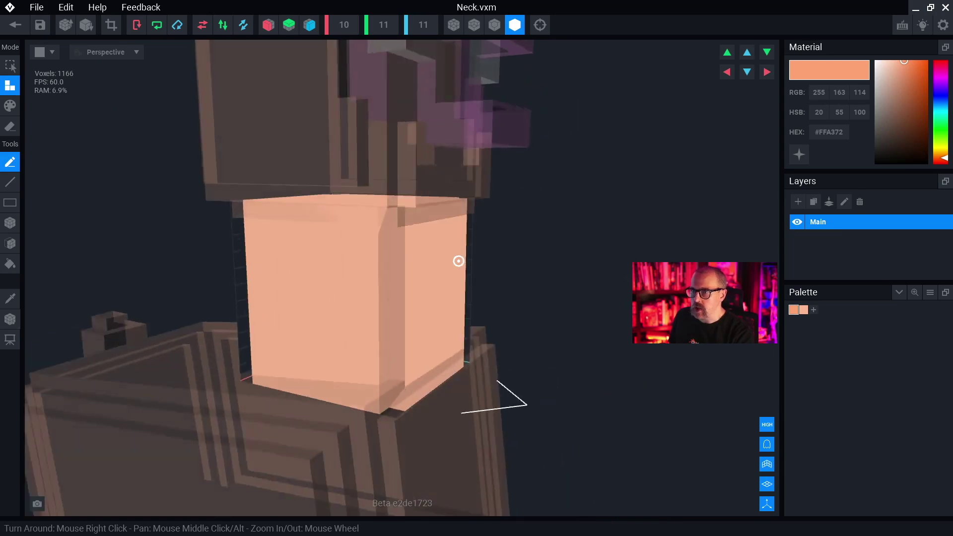
pyautogui.click(15, 25)
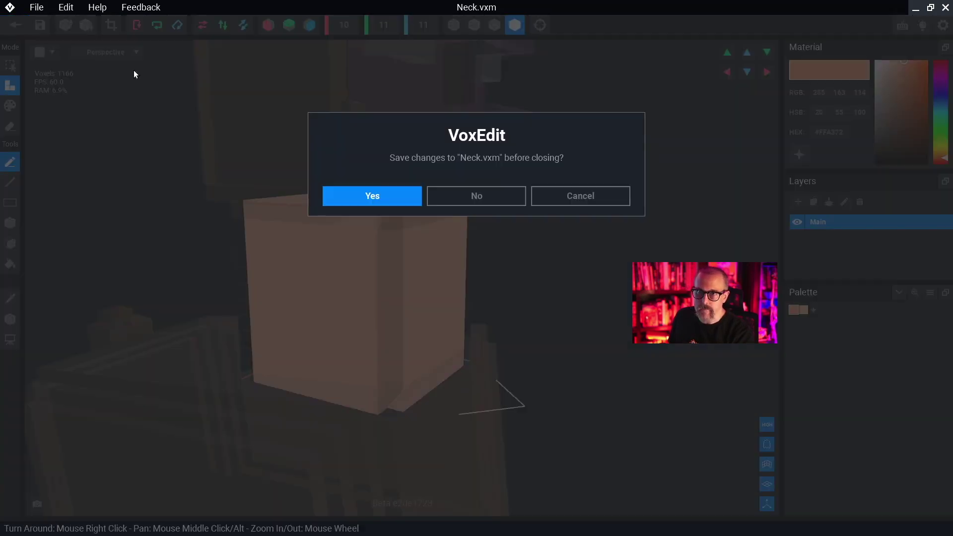
pyautogui.click(380, 198)
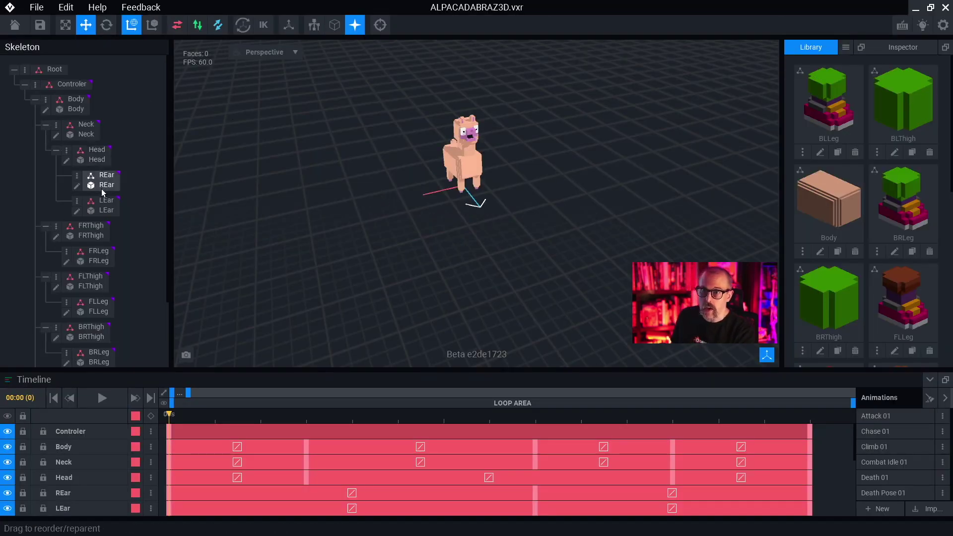
# - Look over the remaining skeleton nodes and compare the library's leg, thigh, head, ear, neck and tail models
pyautogui.scroll(-2, 89, 278)
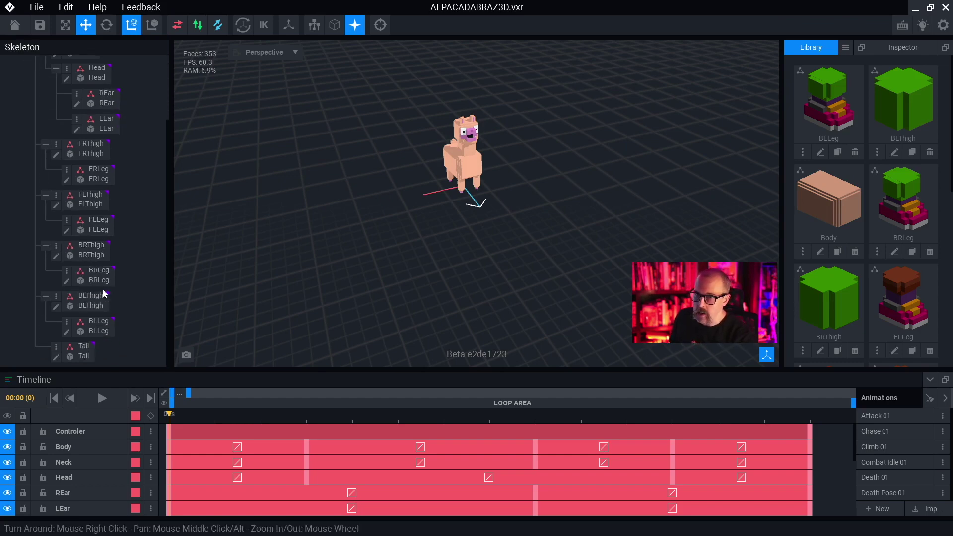
pyautogui.scroll(2, 106, 291)
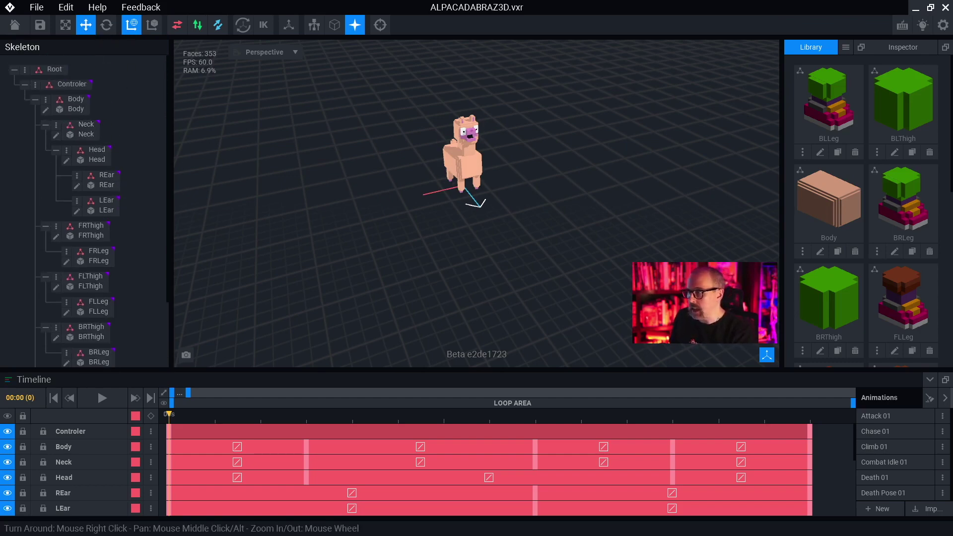
pyautogui.scroll(-8, 834, 212)
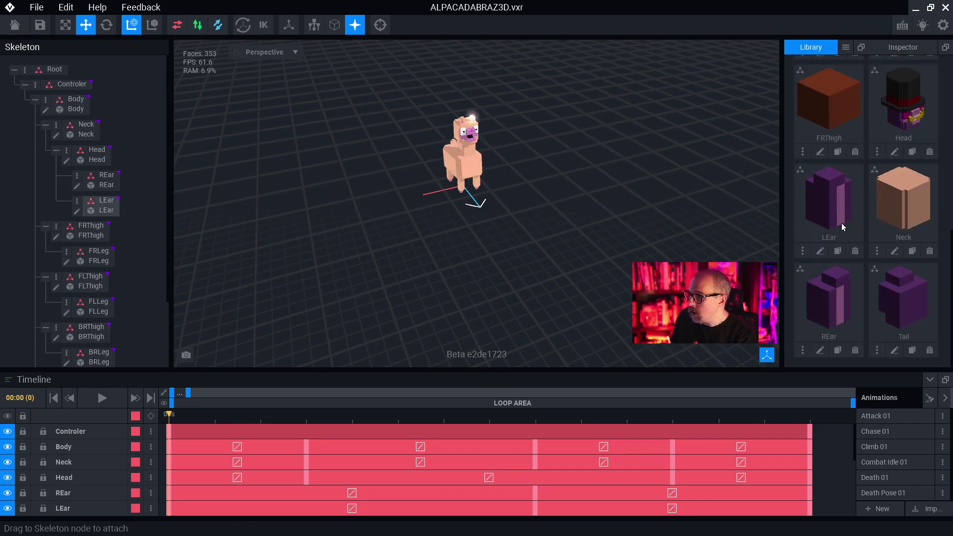
pyautogui.scroll(8, 915, 196)
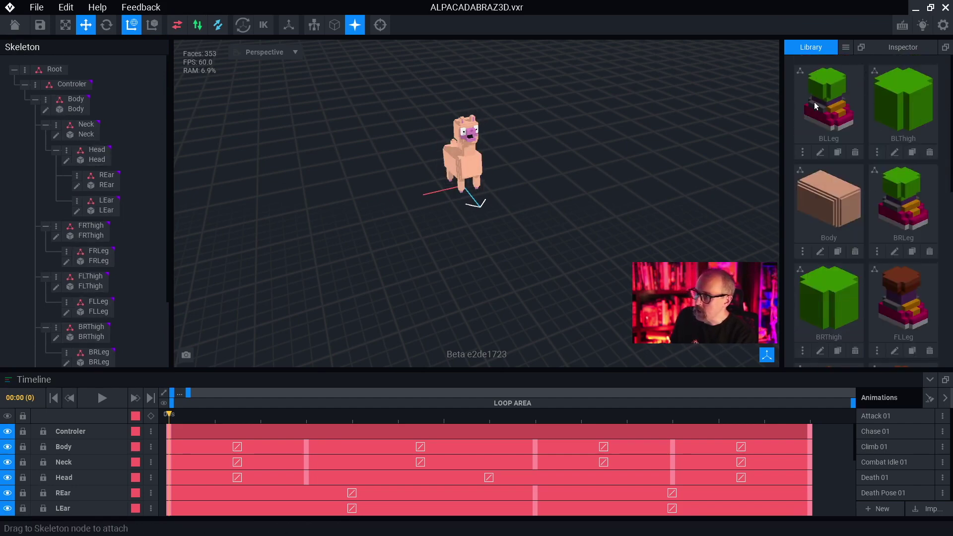
pyautogui.scroll(-6, 901, 252)
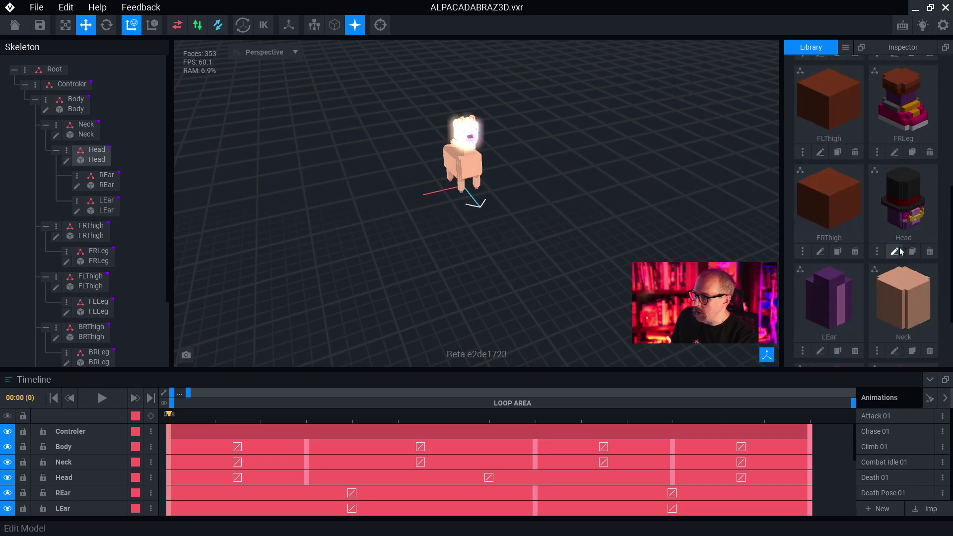
pyautogui.scroll(6, 877, 167)
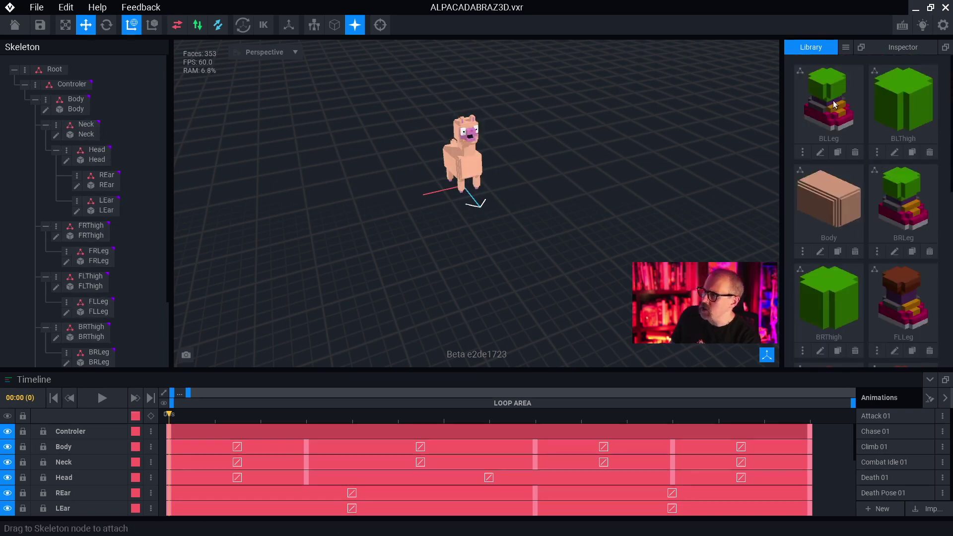
pyautogui.scroll(-6, 914, 161)
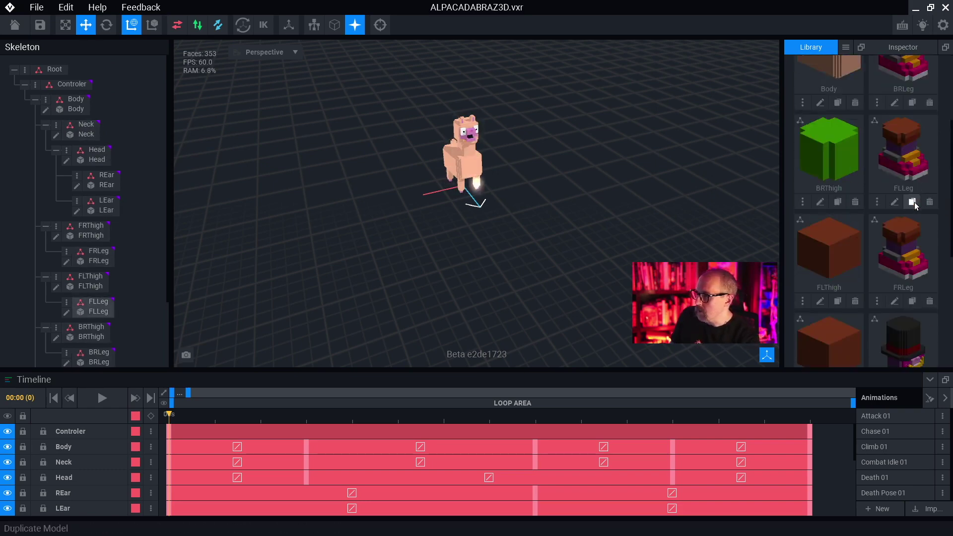
pyautogui.scroll(-1, 898, 204)
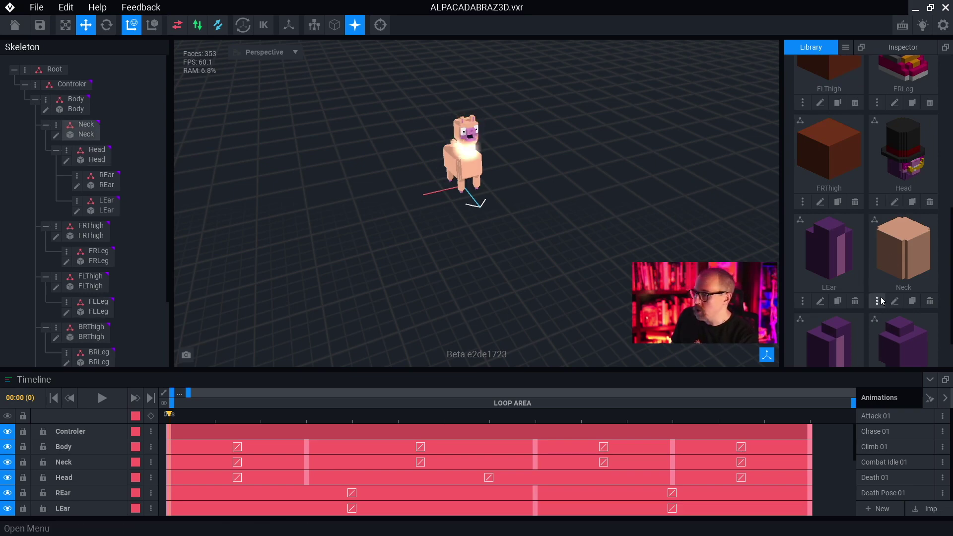
pyautogui.scroll(-1, 896, 232)
pyautogui.scroll(4, 909, 117)
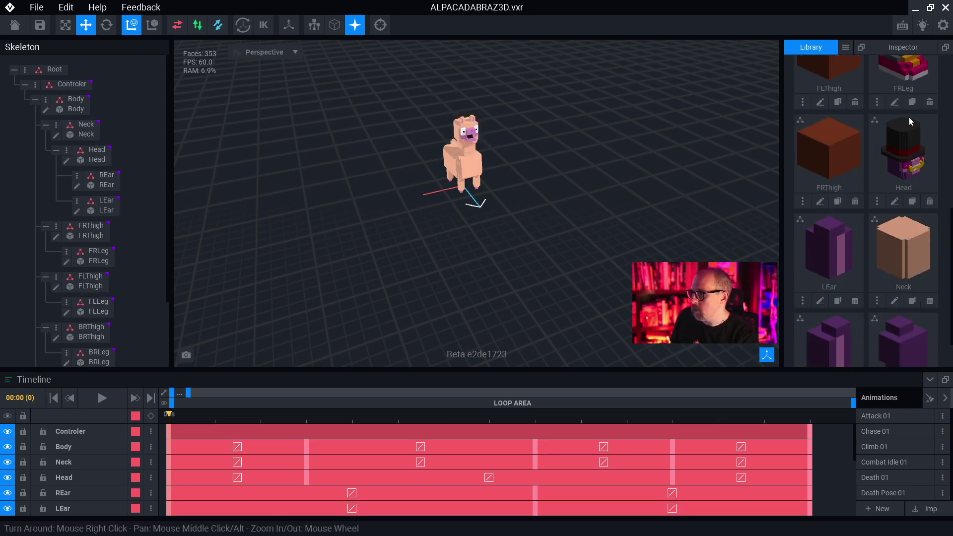
# - Open the Head model for editing, crop its volume to its voxels, and save it on returning to the skeleton
pyautogui.scroll(4, 912, 169)
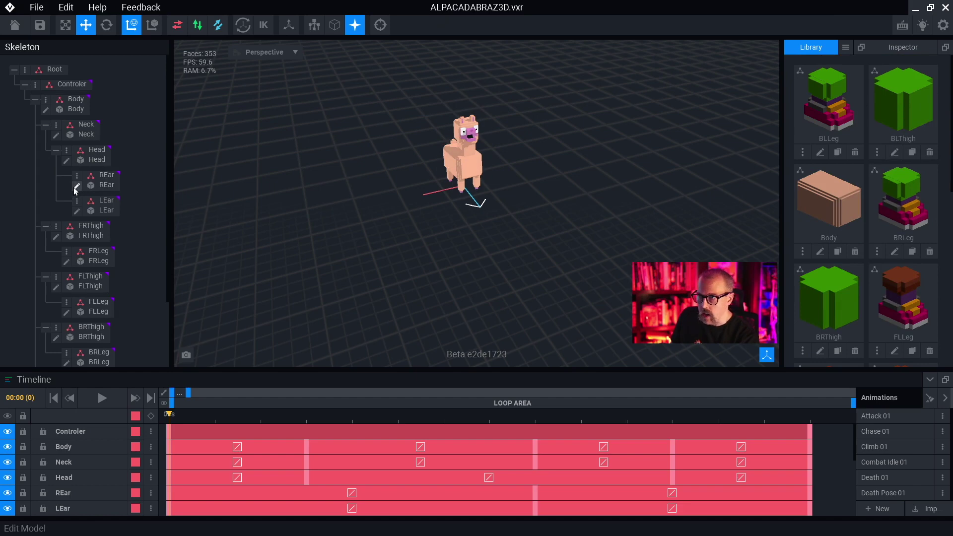
pyautogui.click(66, 160)
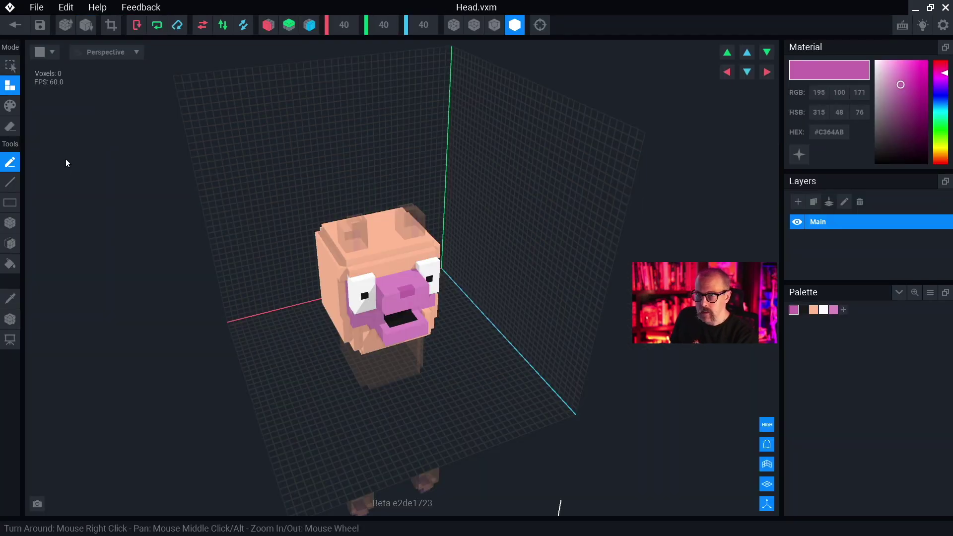
pyautogui.click(111, 25)
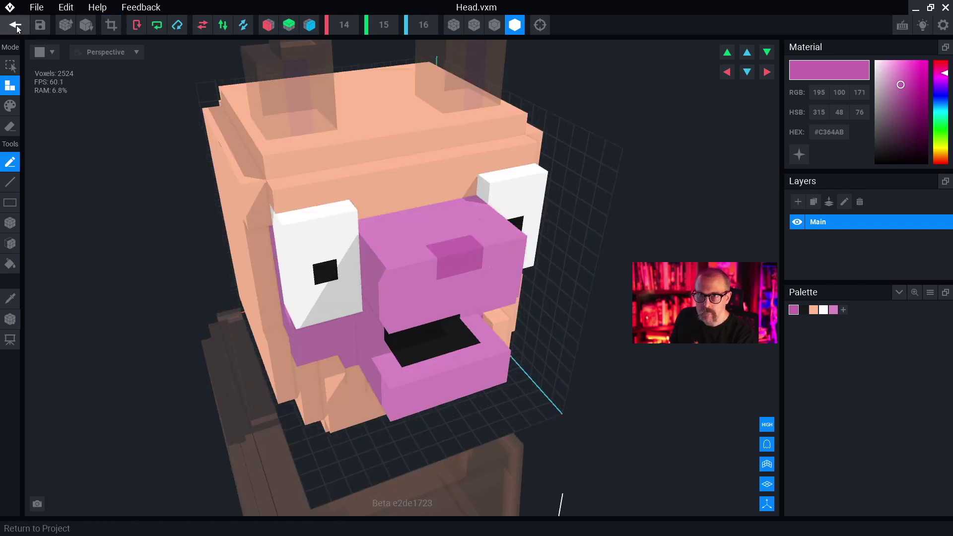
pyautogui.click(15, 25)
pyautogui.click(402, 199)
# - Crop the REar and LEar model volumes to their voxels, saving each one on the way back to the skeleton
pyautogui.click(76, 185)
pyautogui.click(110, 26)
pyautogui.click(16, 24)
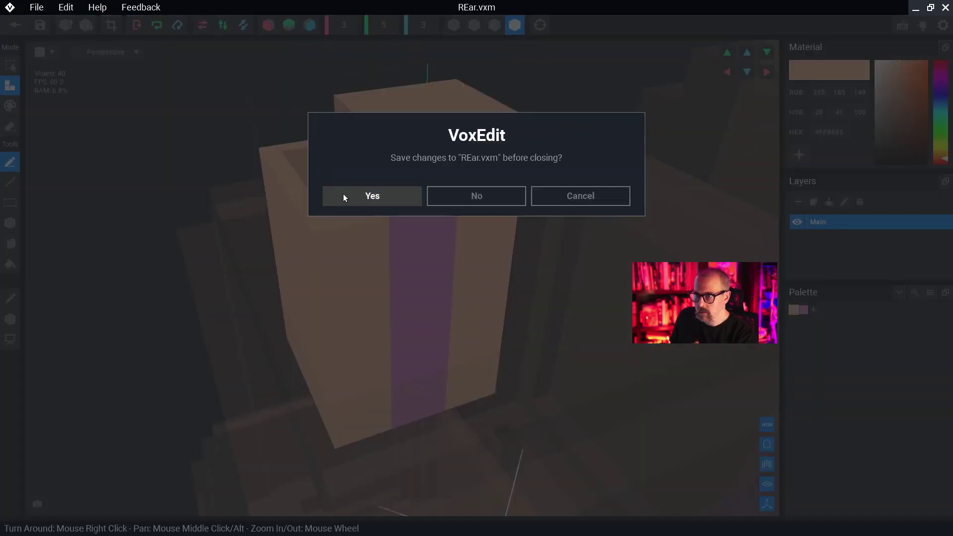
pyautogui.click(344, 195)
pyautogui.click(76, 212)
pyautogui.click(112, 25)
pyautogui.click(15, 25)
pyautogui.click(385, 196)
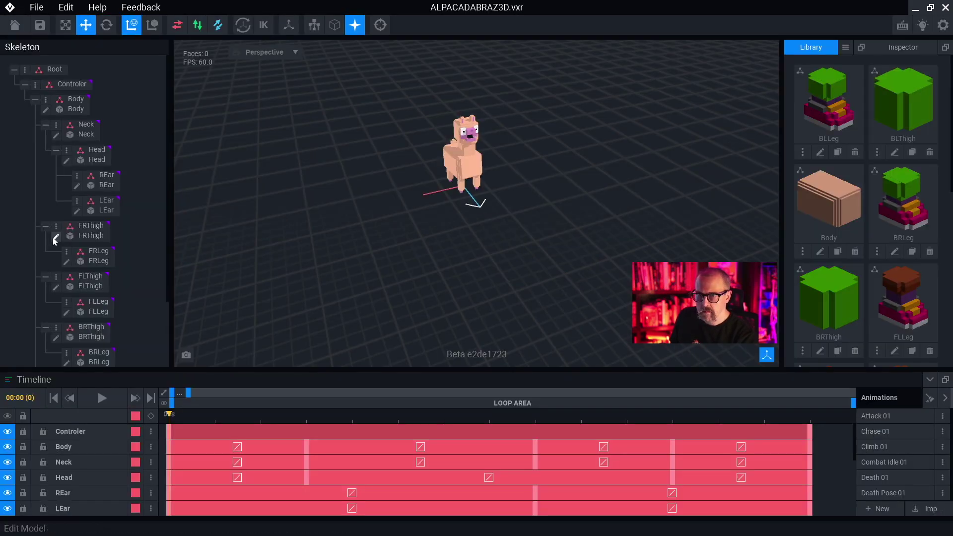
# - Crop the FRThigh and FRLeg model volumes to their voxels and save both models
pyautogui.click(56, 236)
pyautogui.click(16, 24)
pyautogui.click(348, 191)
pyautogui.click(66, 261)
pyautogui.click(111, 25)
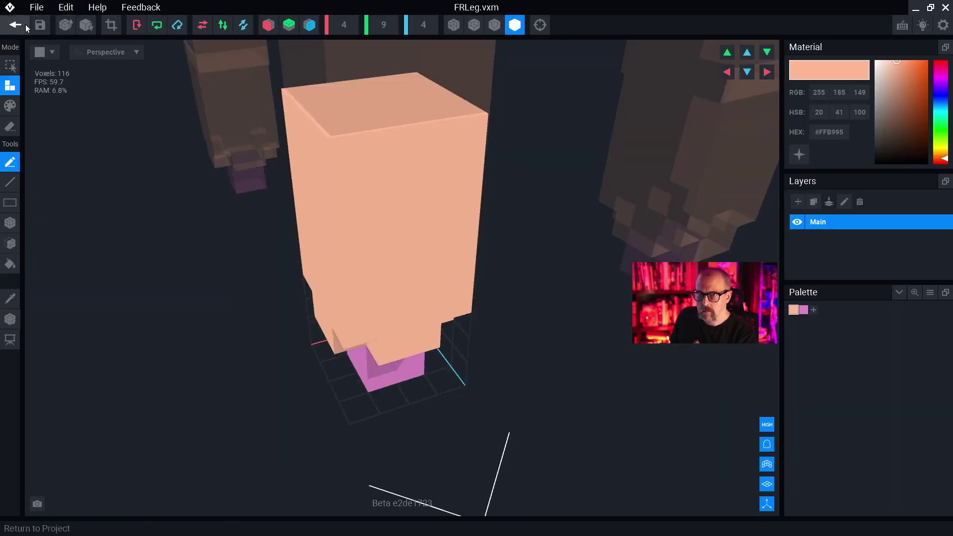
pyautogui.click(15, 25)
pyautogui.click(348, 196)
# - Crop the FLThigh and FLLeg model volumes to their voxels and save both models
pyautogui.click(56, 287)
pyautogui.click(111, 25)
pyautogui.click(16, 25)
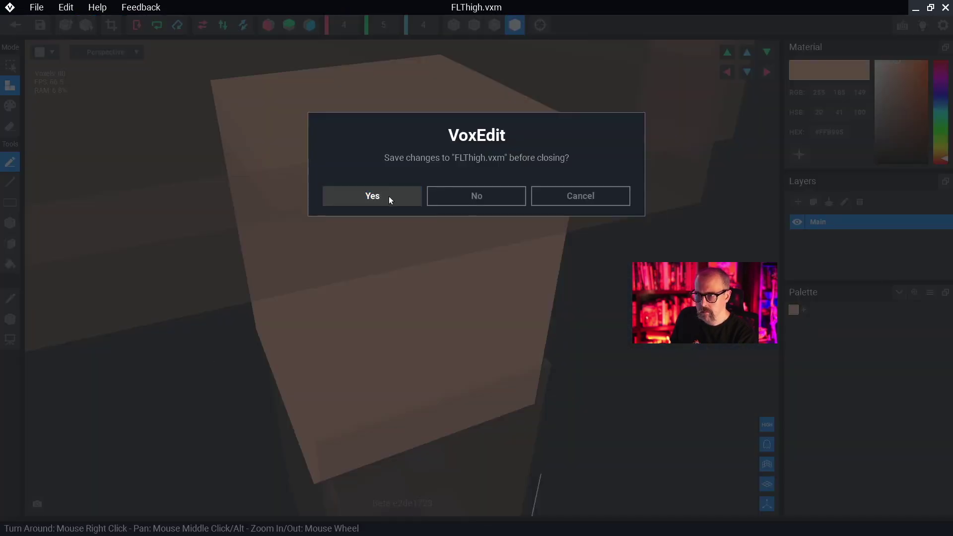
pyautogui.click(389, 197)
pyautogui.click(66, 312)
pyautogui.click(111, 24)
pyautogui.click(13, 26)
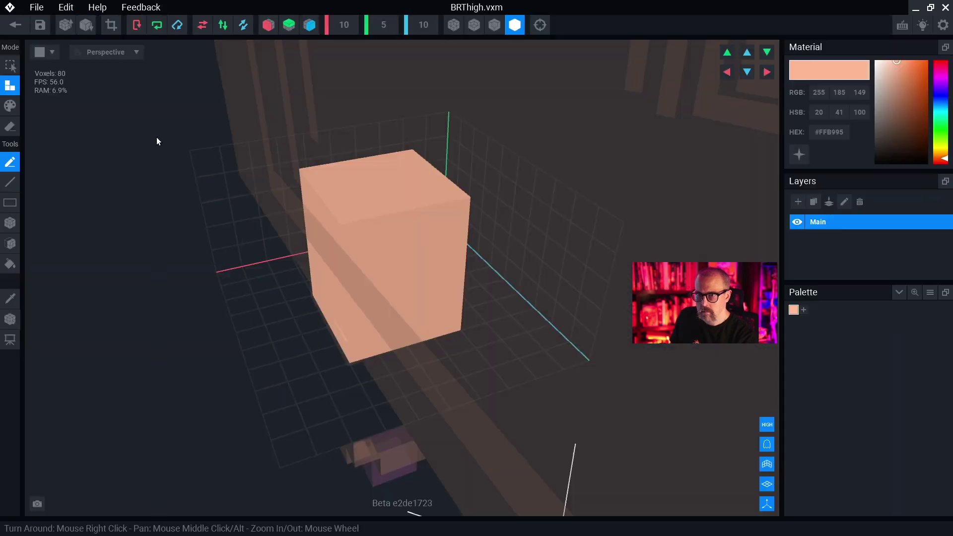
# - Crop the BRThigh and BRLeg model volumes to their voxels and save both models
pyautogui.click(11, 23)
pyautogui.click(372, 195)
pyautogui.click(66, 362)
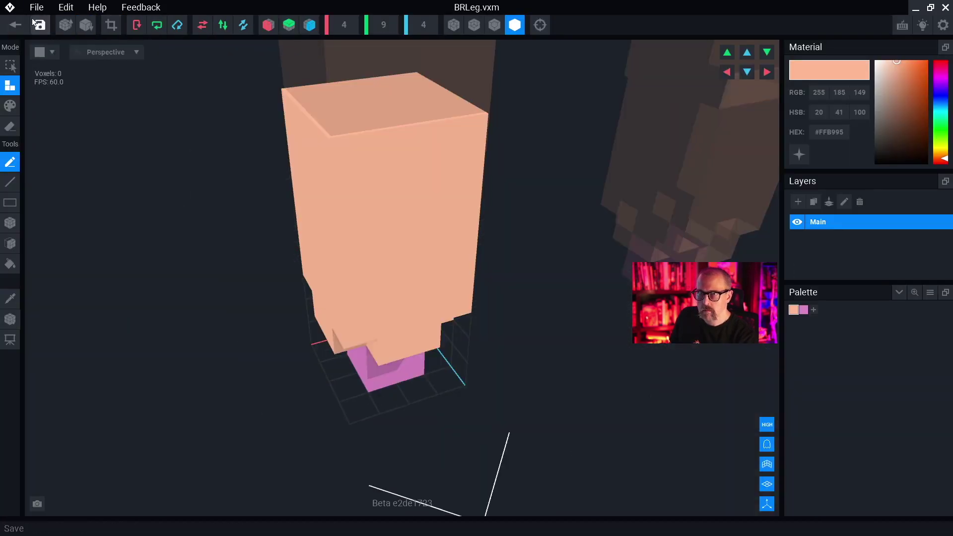
pyautogui.click(15, 25)
# - Crop the BLThigh and BLLeg model volumes to their voxels and save both models
pyautogui.scroll(-5, 56, 248)
pyautogui.click(56, 313)
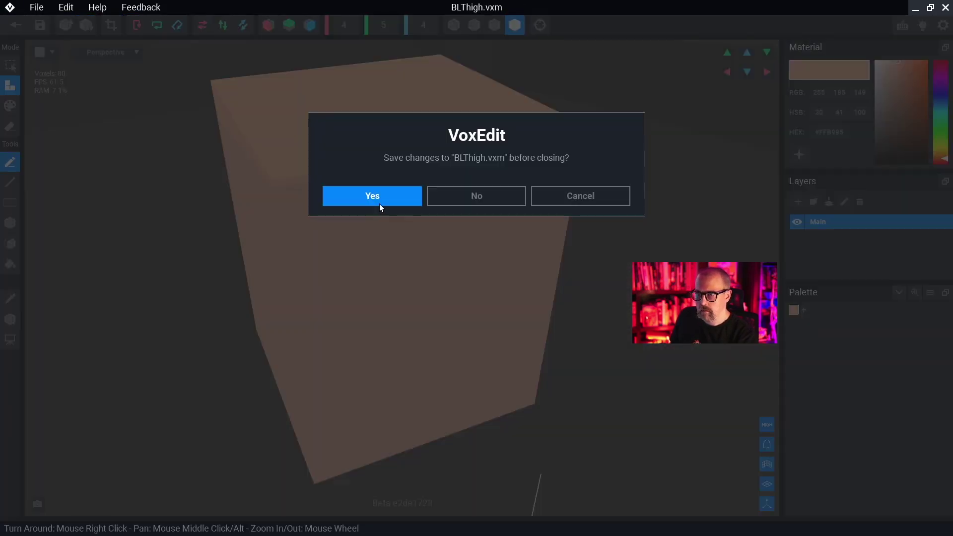
pyautogui.click(372, 195)
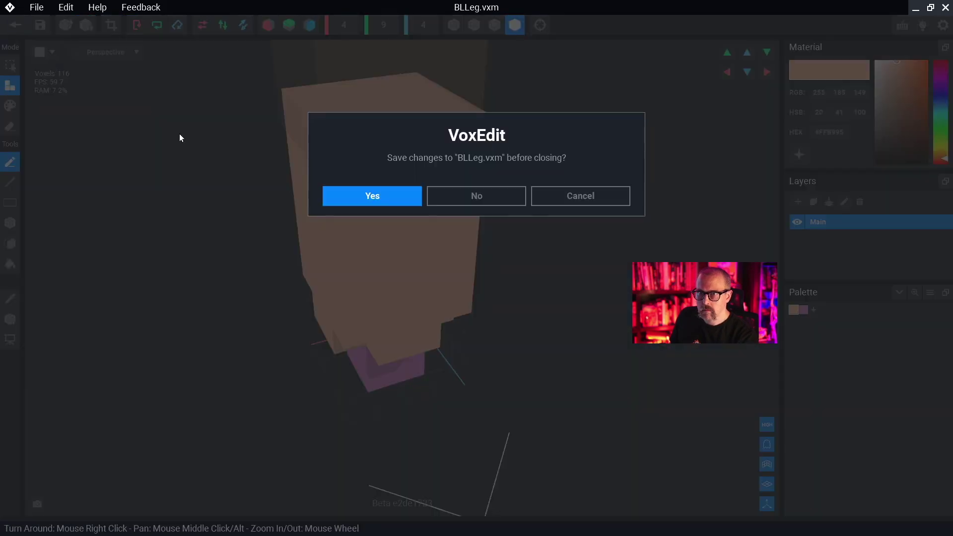
pyautogui.click(372, 195)
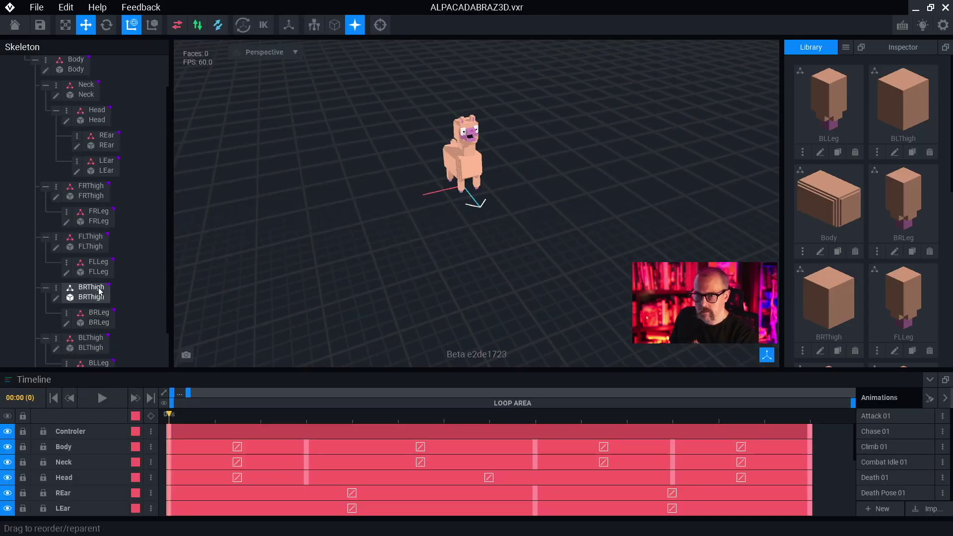
# - Crop the Tail model's volume to its voxels and save it on returning to the skeleton
pyautogui.scroll(-5, 56, 248)
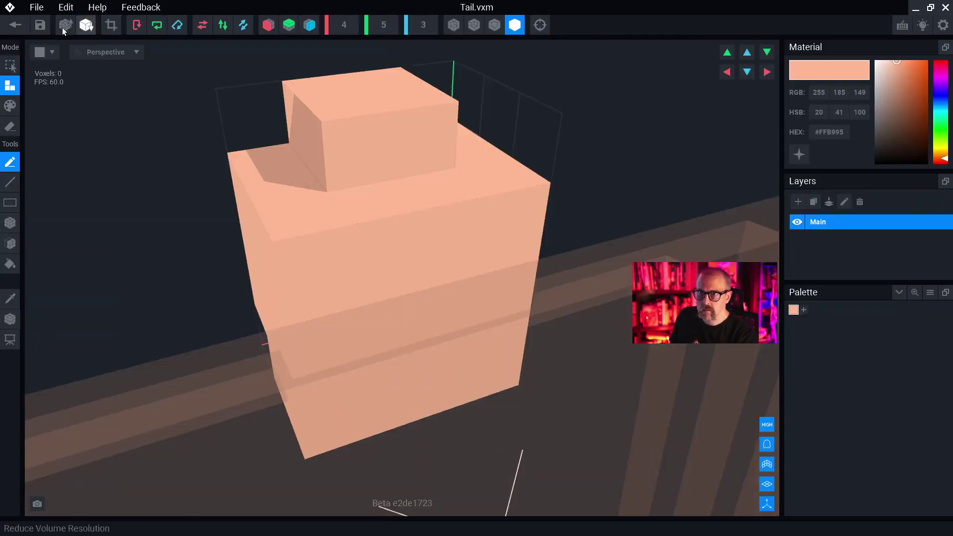
pyautogui.click(15, 25)
pyautogui.click(398, 195)
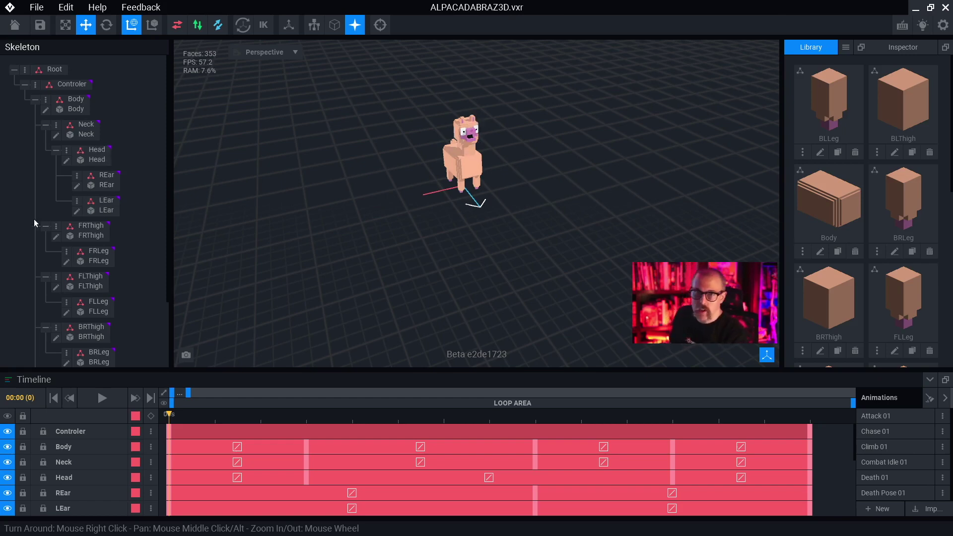
# - Examine the assembled alpaca in the viewport from the front and from both sides
pyautogui.scroll(5, 477, 203)
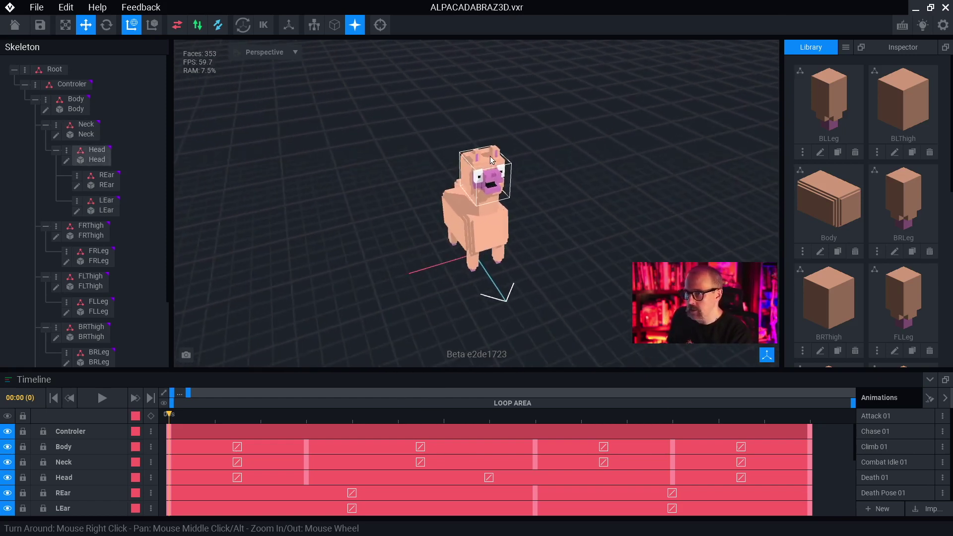
pyautogui.moveTo(492, 192); pyautogui.dragTo(490, 192, button='right')
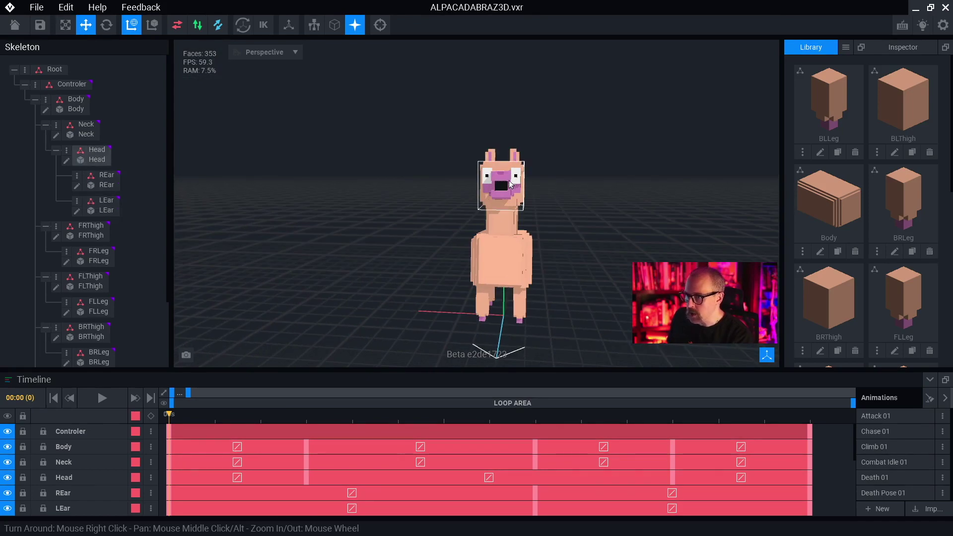
pyautogui.moveTo(509, 234); pyautogui.dragTo(542, 282, button='right')
pyautogui.click(533, 252)
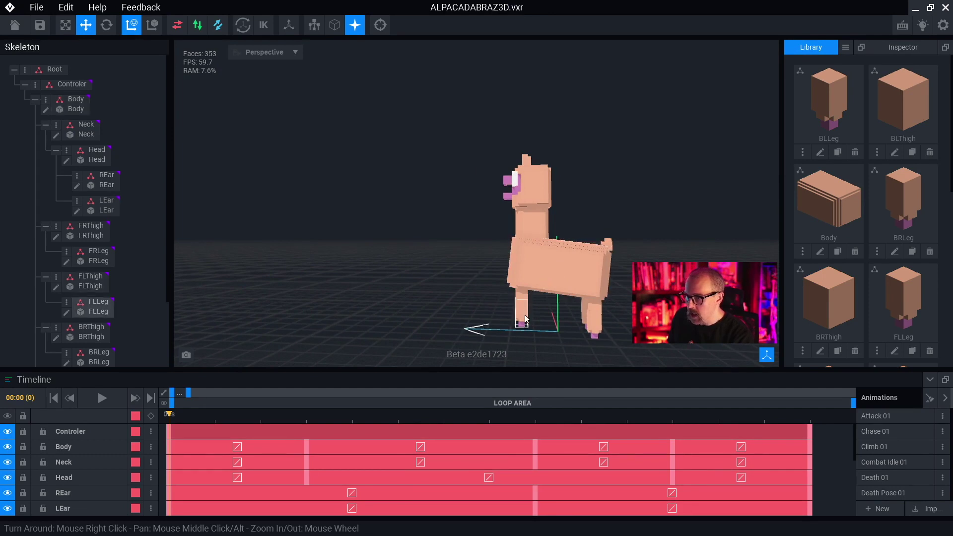
pyautogui.moveTo(594, 312); pyautogui.dragTo(650, 284, button='right')
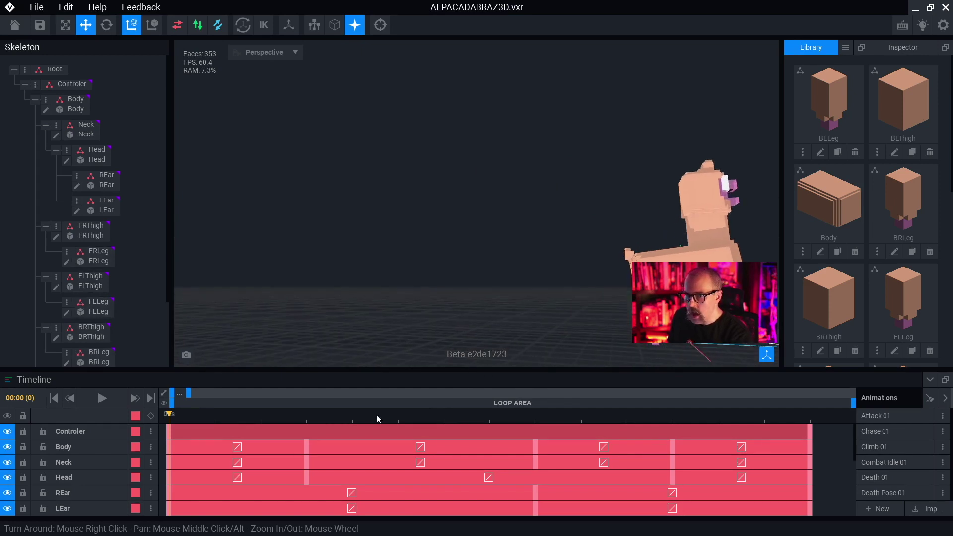
# - Select the Idle 01 animation for the alpaca
pyautogui.scroll(-3, 899, 459)
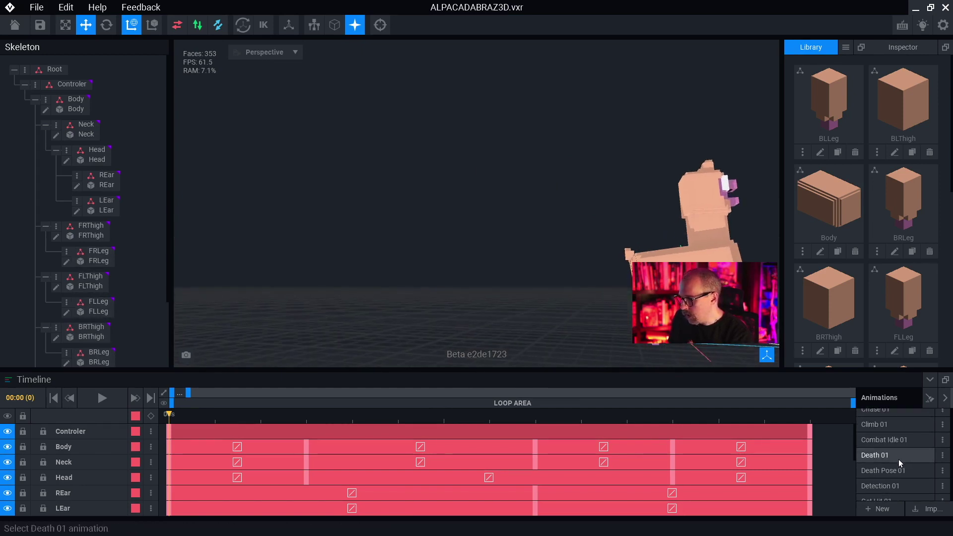
pyautogui.scroll(-2, 899, 470)
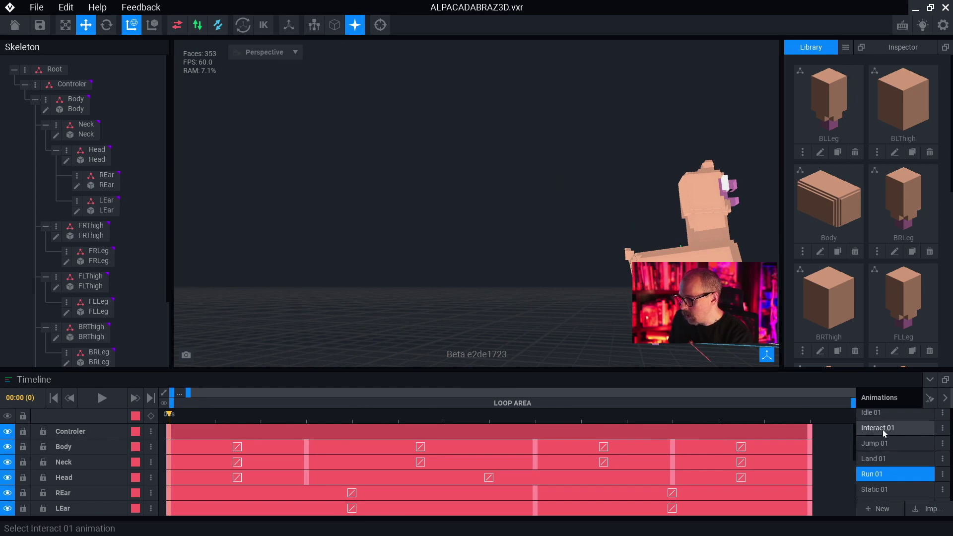
pyautogui.click(888, 415)
pyautogui.moveTo(730, 296); pyautogui.dragTo(658, 246, button='right')
# - Review the library's cropped leg, thigh, head, ear, neck, tail and body models against the alpaca
pyautogui.scroll(-3, 896, 160)
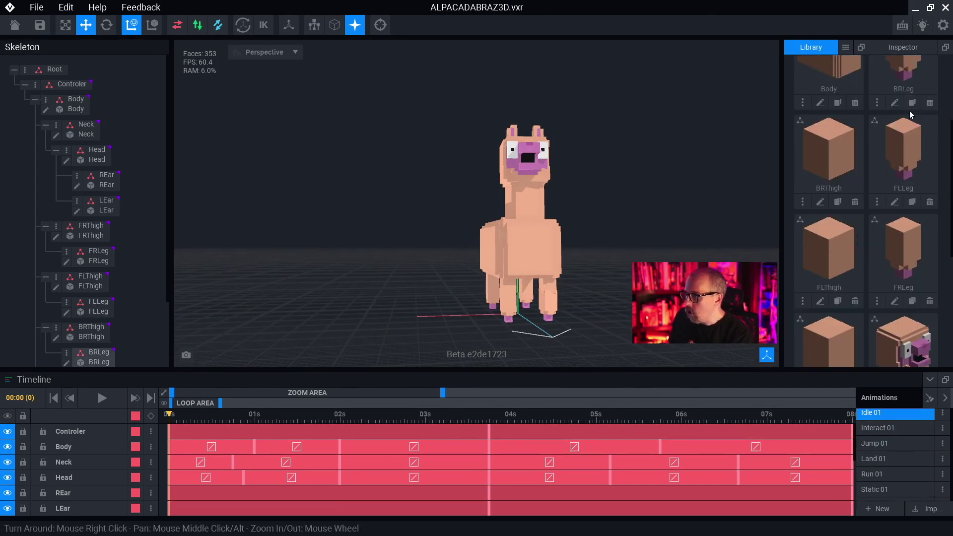
pyautogui.scroll(-2, 894, 245)
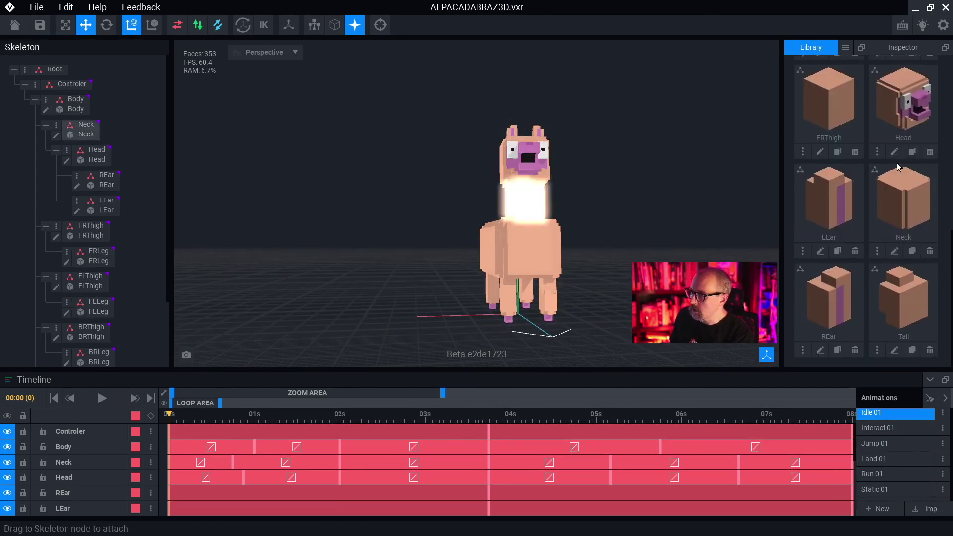
pyautogui.scroll(5, 856, 117)
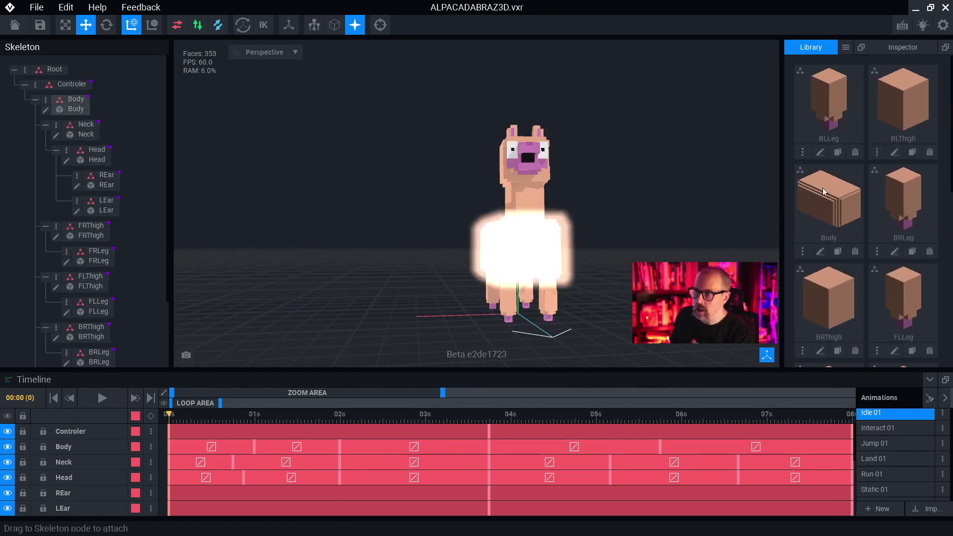
pyautogui.scroll(5, 599, 158)
# - Pan and orbit around the alpaca, and reset the camera to bring the model back into view
pyautogui.moveTo(607, 157); pyautogui.dragTo(548, 120, button='right')
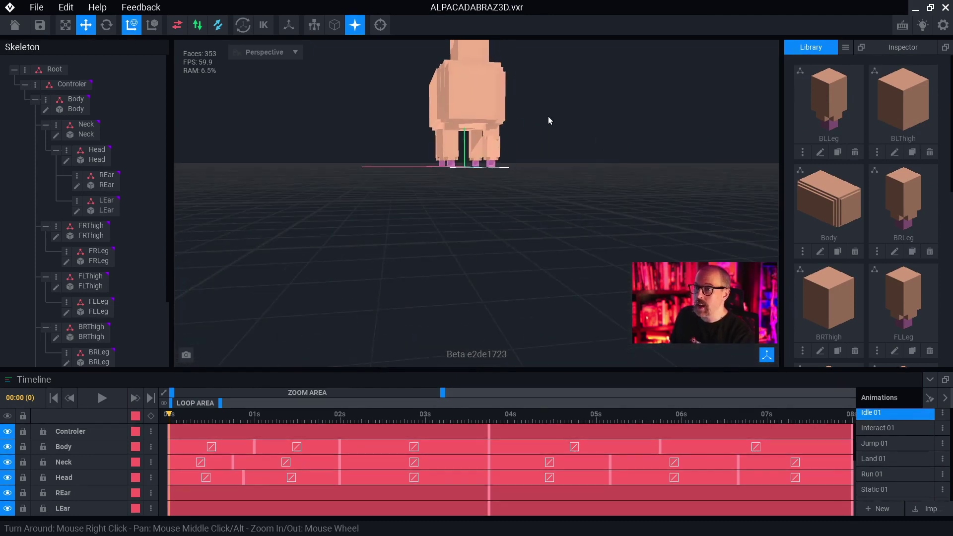
pyautogui.moveTo(420, 55); pyautogui.dragTo(443, 143, button='middle')
pyautogui.moveTo(544, 120); pyautogui.dragTo(517, 145, button='middle')
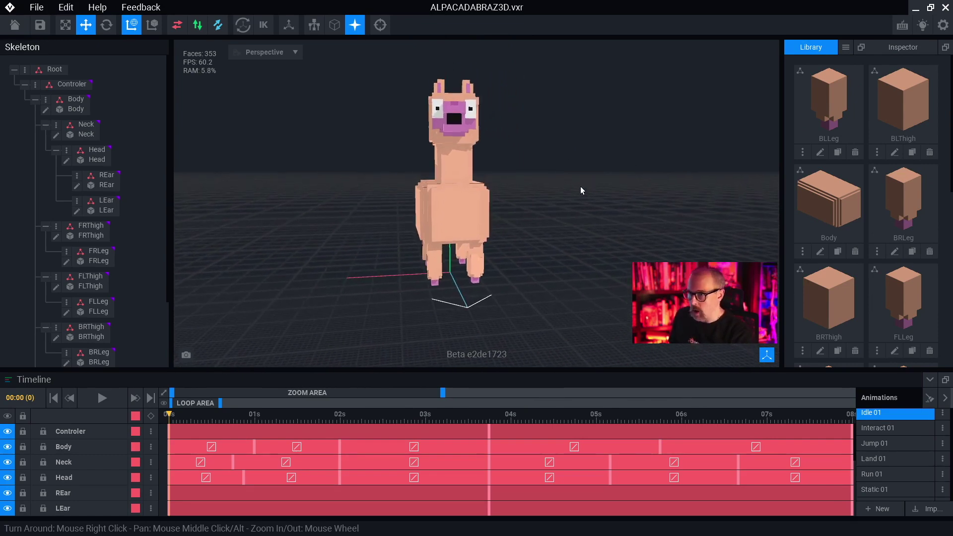
pyautogui.moveTo(514, 226); pyautogui.dragTo(543, 184, button='middle')
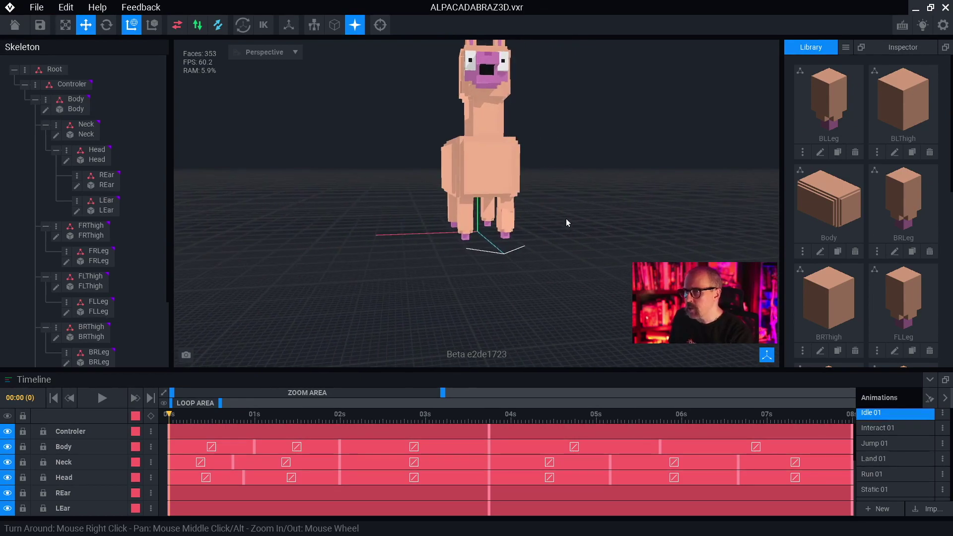
pyautogui.moveTo(567, 222); pyautogui.dragTo(549, 195, button='middle')
pyautogui.moveTo(549, 196)
pyautogui.mouseDown(button='right')
pyautogui.moveTo(538, 177)
pyautogui.moveTo(539, 191)
pyautogui.mouseUp(button='right')
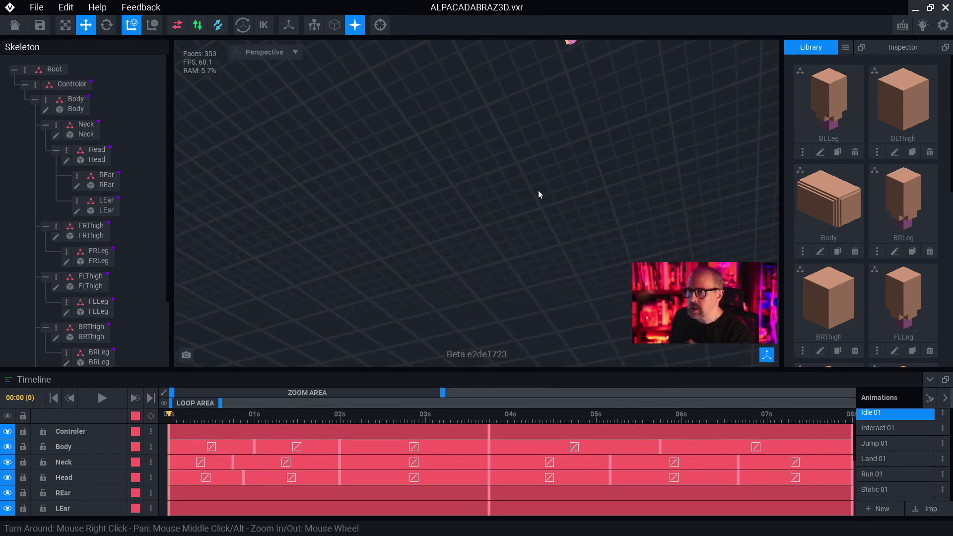
pyautogui.click(380, 26)
# - Switch the viewport camera to Orthographic projection and inspect the alpaca in that projection
pyautogui.moveTo(505, 158)
pyautogui.mouseDown(button='right')
pyautogui.moveTo(510, 150)
pyautogui.moveTo(505, 157)
pyautogui.mouseUp(button='right')
pyautogui.moveTo(491, 154); pyautogui.dragTo(494, 196, button='middle')
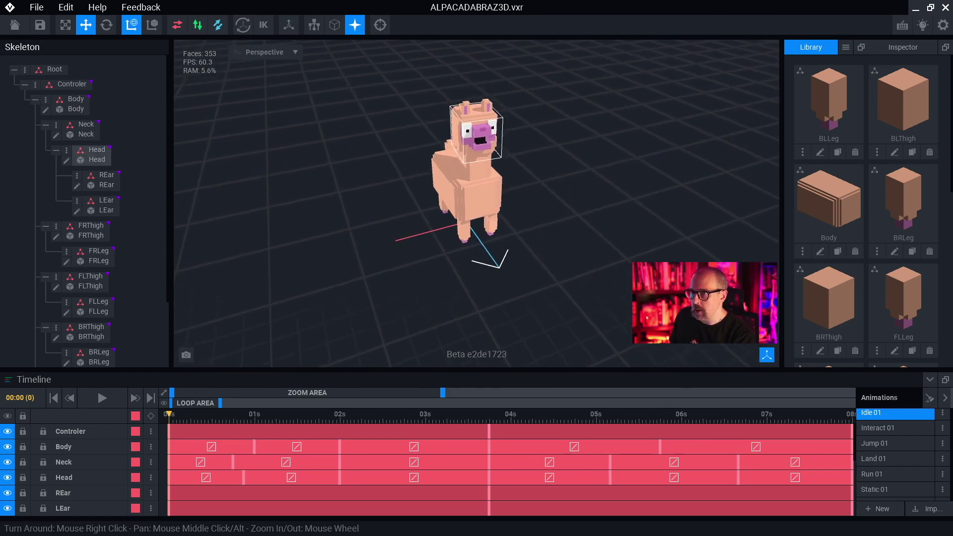
pyautogui.moveTo(489, 127); pyautogui.dragTo(489, 145, button='middle')
pyautogui.moveTo(513, 164)
pyautogui.mouseDown(button='right')
pyautogui.moveTo(561, 154)
pyautogui.moveTo(508, 153)
pyautogui.mouseUp(button='right')
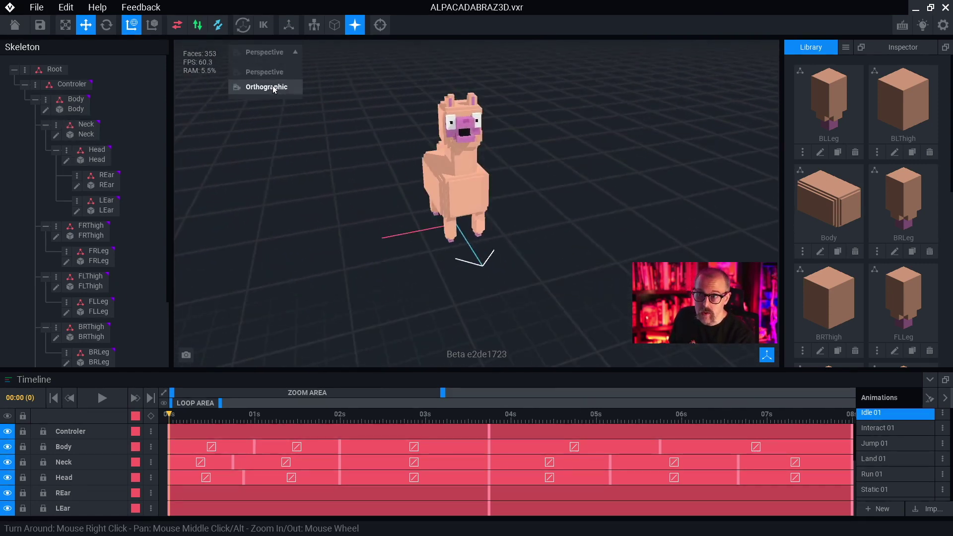
pyautogui.click(273, 89)
pyautogui.scroll(5, 517, 162)
pyautogui.scroll(-5, 517, 162)
pyautogui.moveTo(486, 175); pyautogui.dragTo(487, 158, button='right')
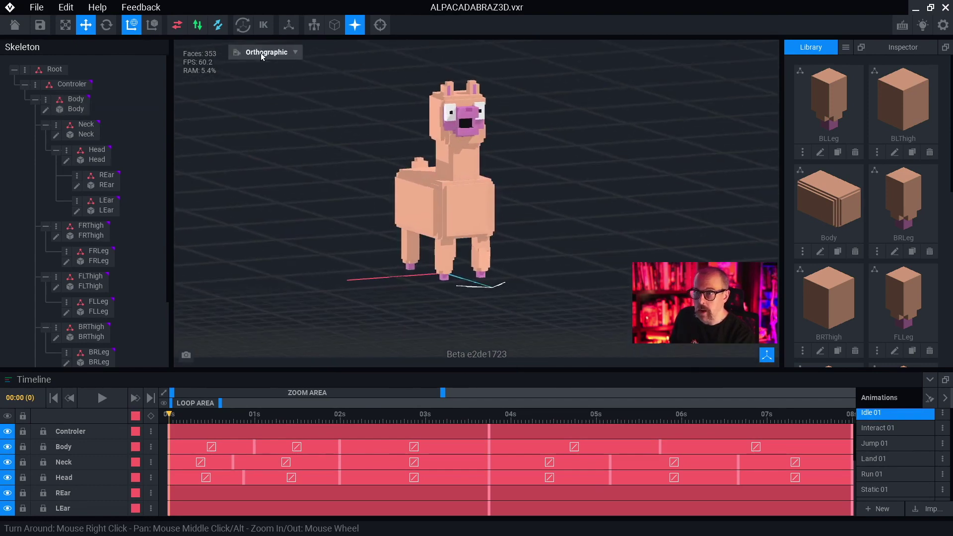
# - Set the viewport camera back to Perspective projection and look at the alpaca from the front and rear
pyautogui.click(258, 72)
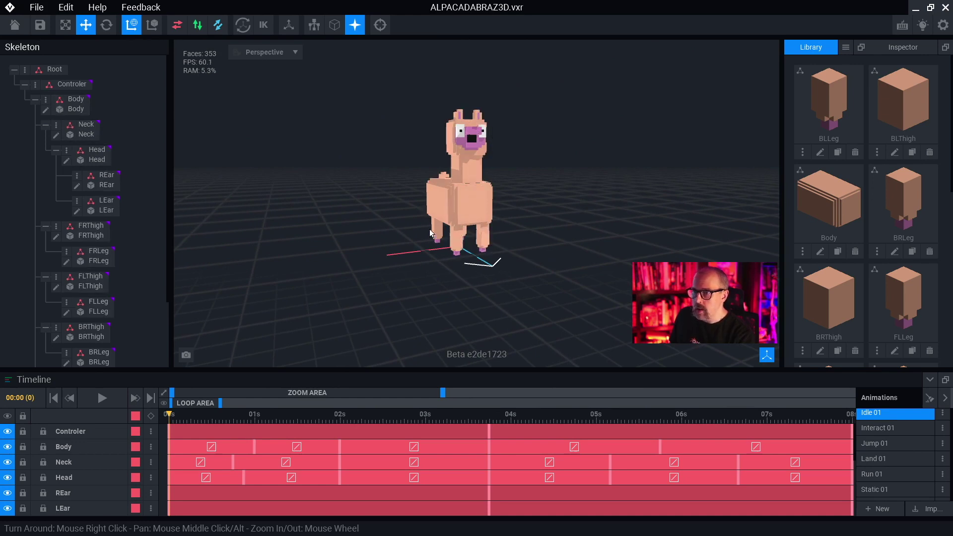
pyautogui.moveTo(449, 153); pyautogui.dragTo(481, 192, button='middle')
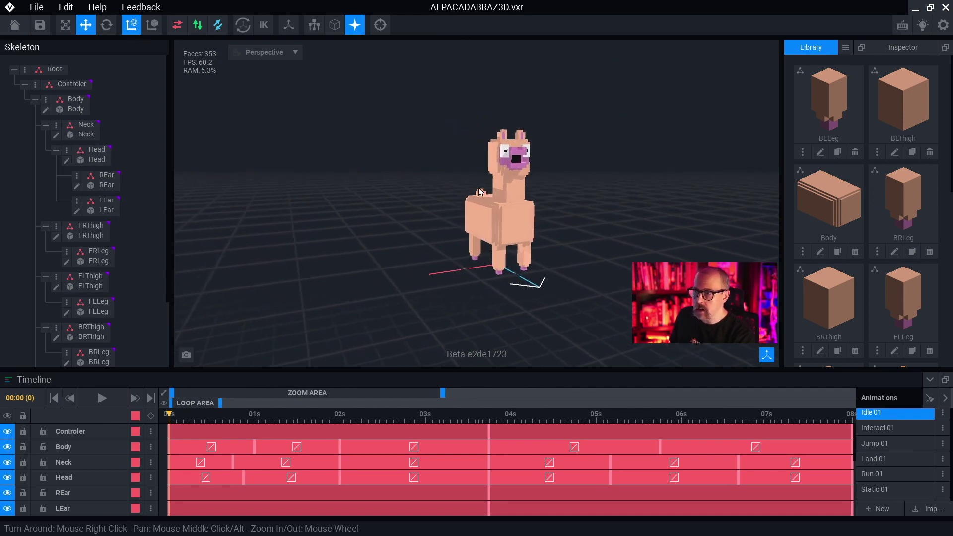
pyautogui.moveTo(480, 191); pyautogui.dragTo(487, 200, button='right')
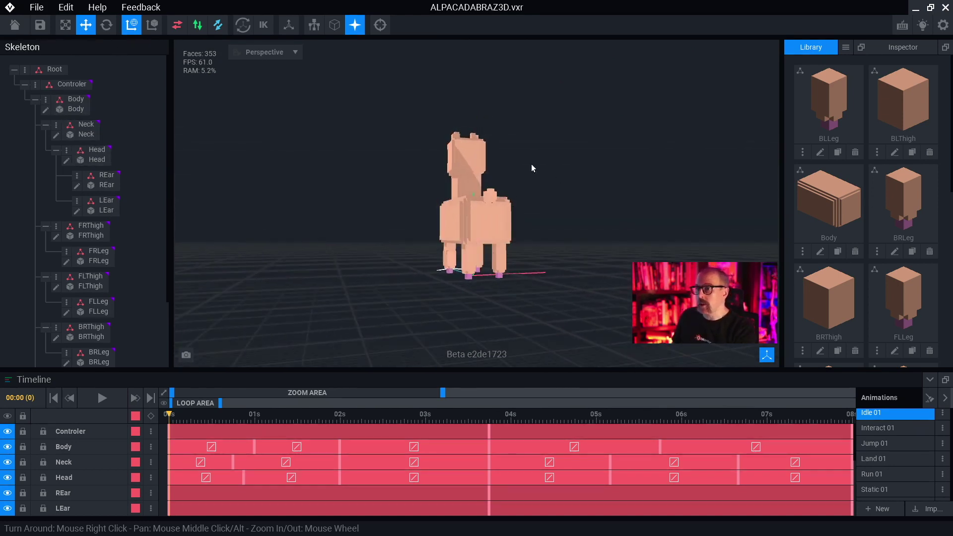
pyautogui.scroll(-2, 531, 168)
pyautogui.moveTo(463, 173); pyautogui.dragTo(465, 178, button='right')
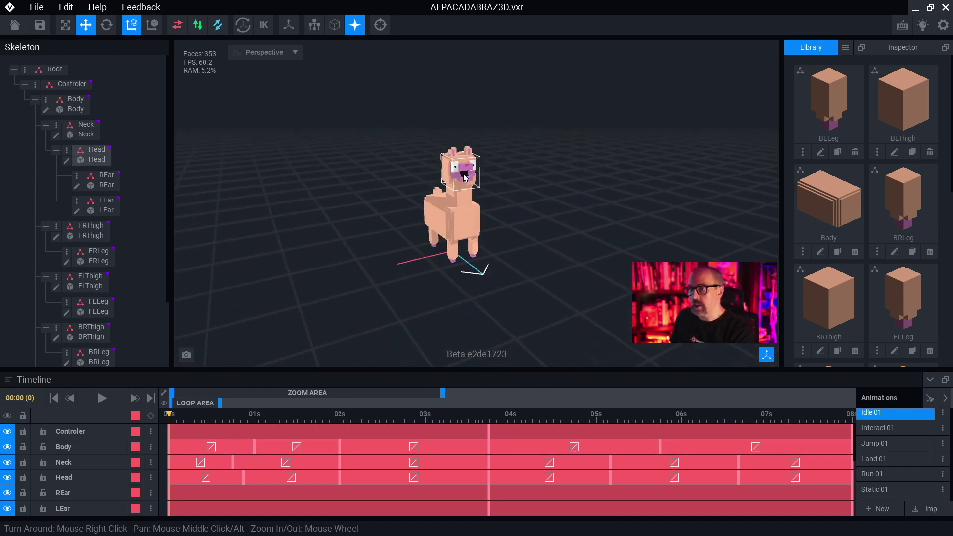
# - Close the ALPACADABRAZ3D project to go back to the home screen
pyautogui.click(15, 28)
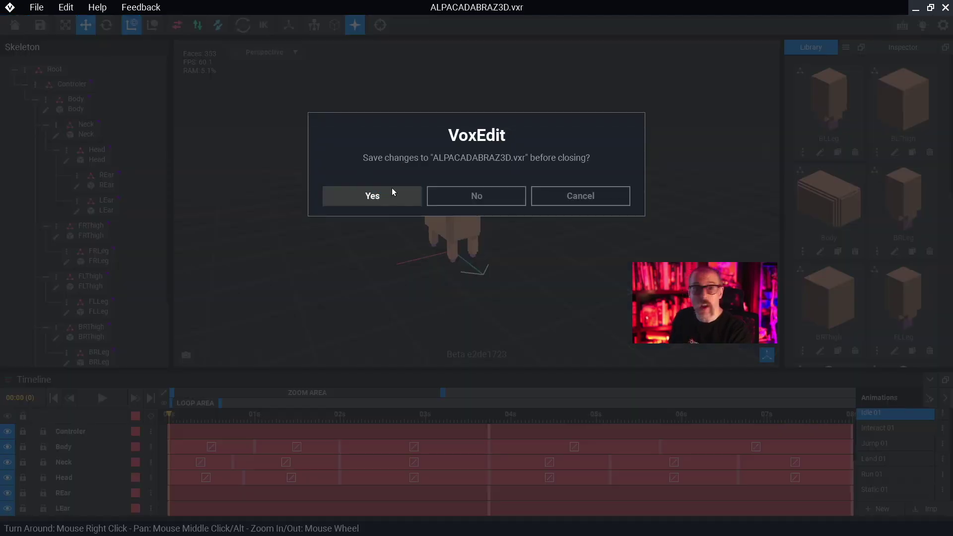